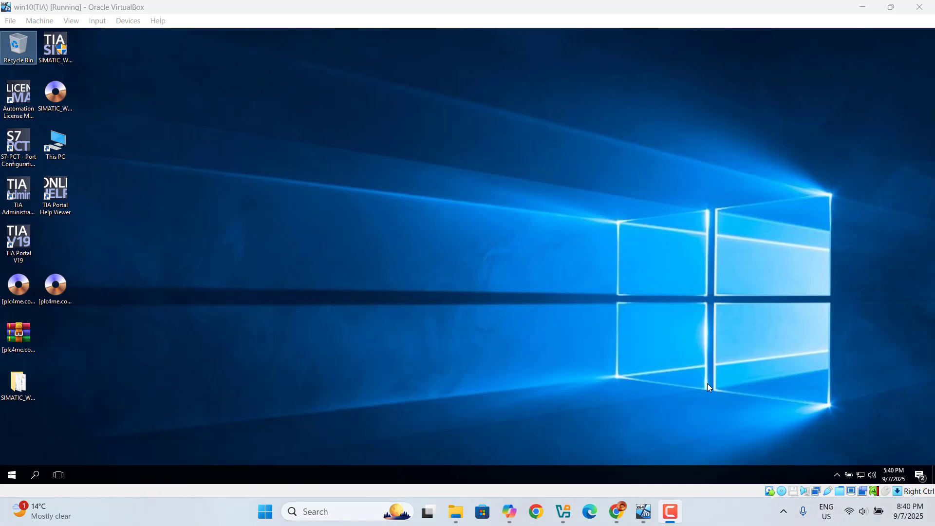
- Switch to Chrome and examine the Siemens download page for SIMATIC WinCC Runtime Professional V19
click(619, 510)
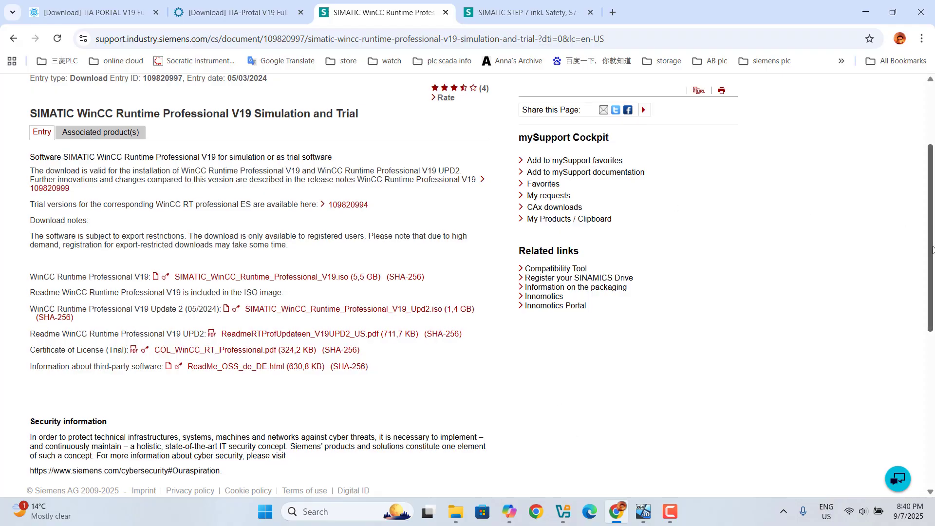
drag(931, 249, 933, 225)
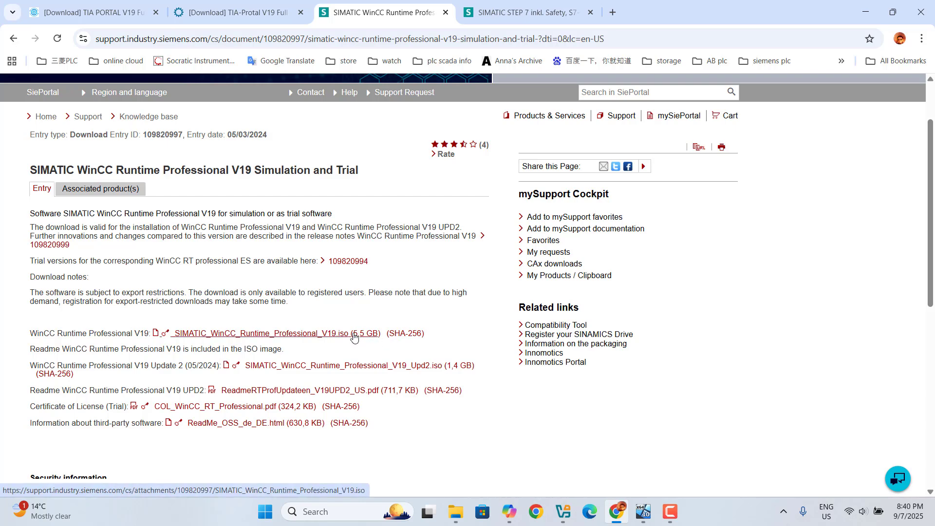
- Switch to the VirtualBox machine and launch Start from the SIMATIC_WinCC_Runtime_Professional_V19 folder, allowing the installer to make changes
click(642, 514)
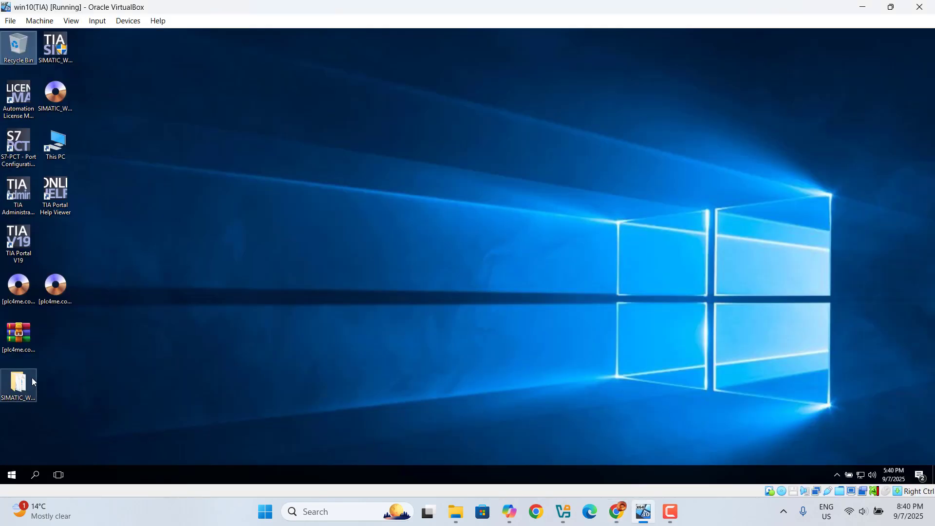
click(16, 389)
double_click(16, 389)
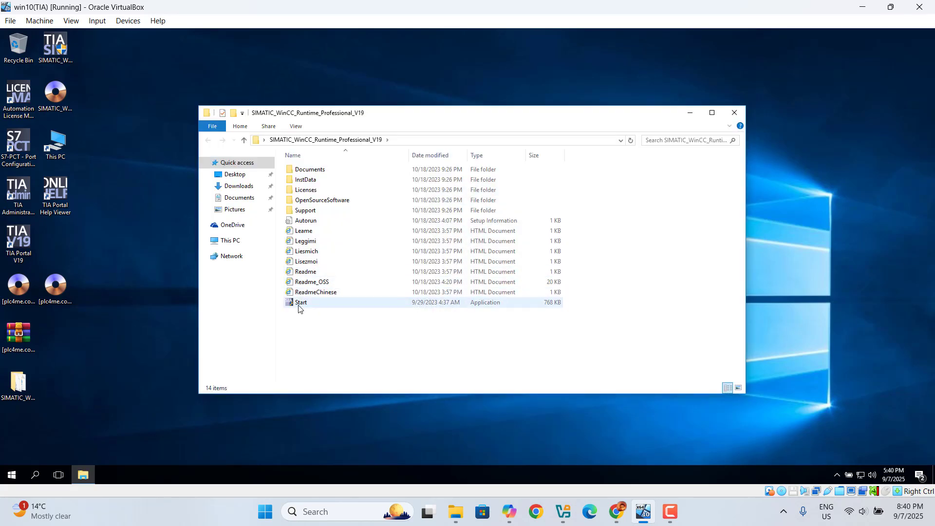
double_click(299, 306)
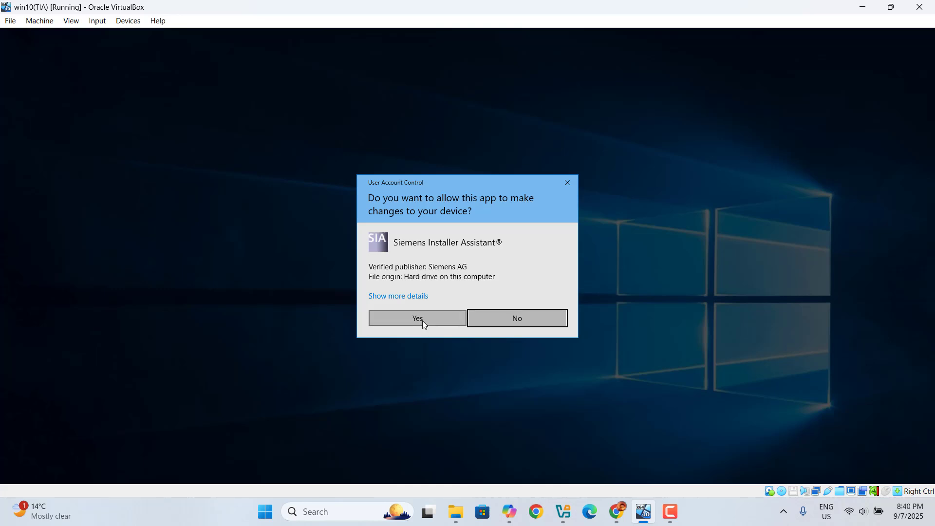
click(422, 321)
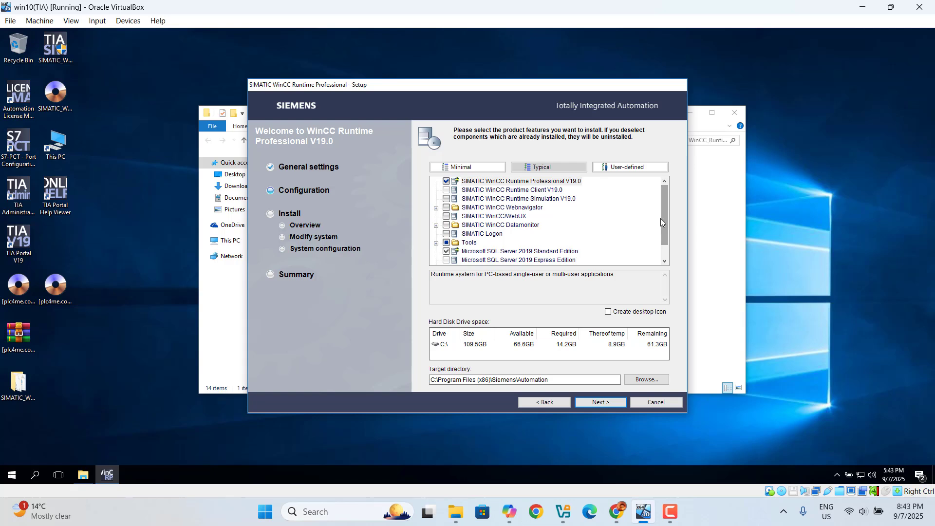
- Select SIMATIC WinCC Webnavigator with all its components and SIMATIC WinCC Runtime Simulation V19.0 for installation
click(447, 191)
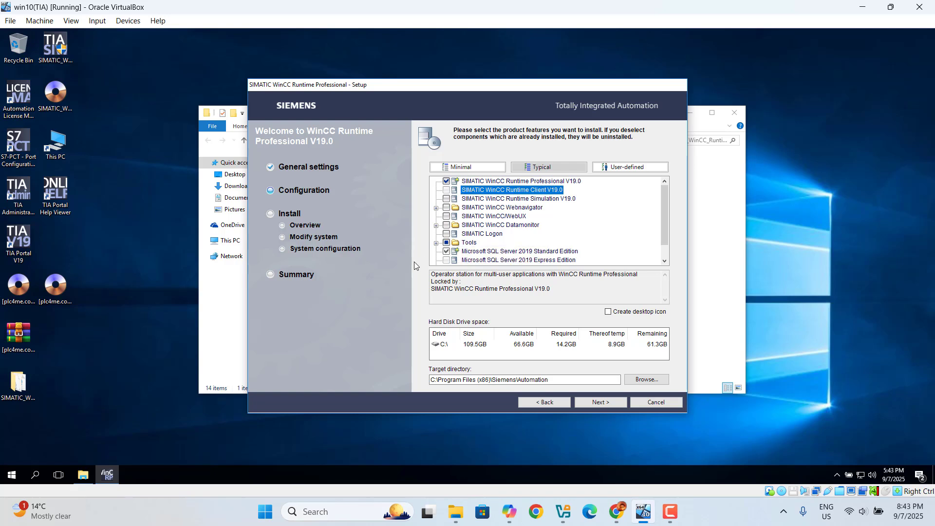
click(436, 207)
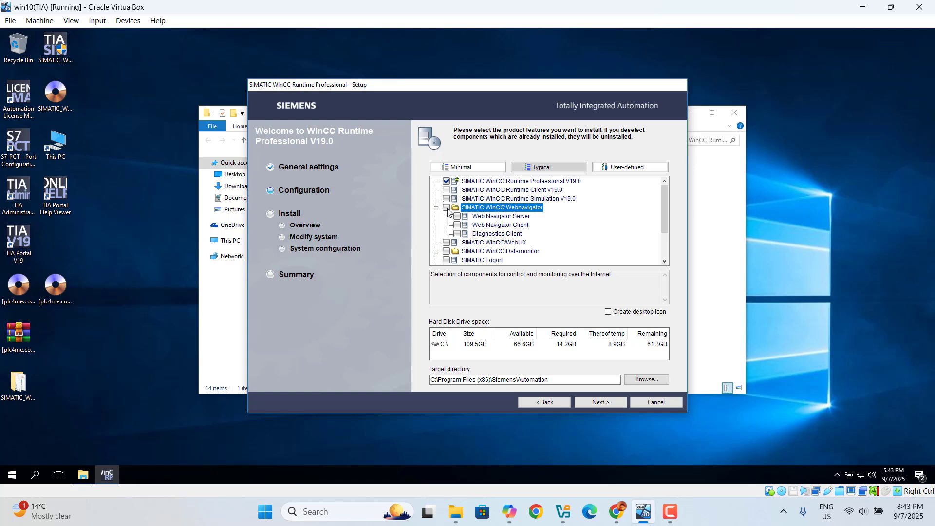
click(447, 209)
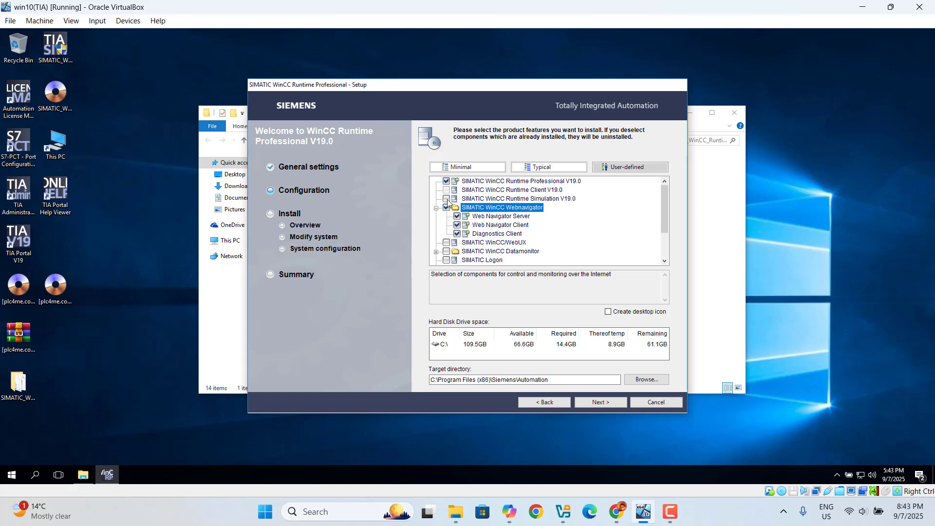
click(448, 192)
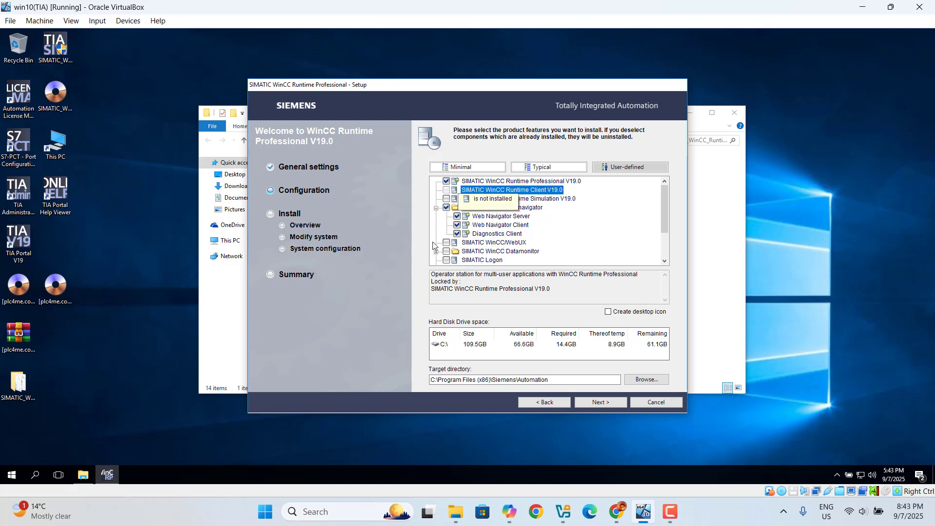
click(447, 200)
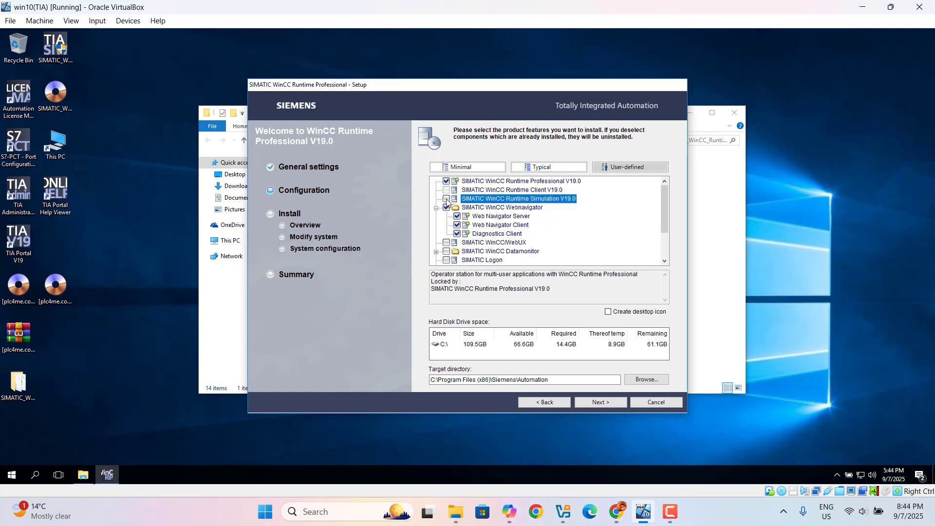
click(447, 200)
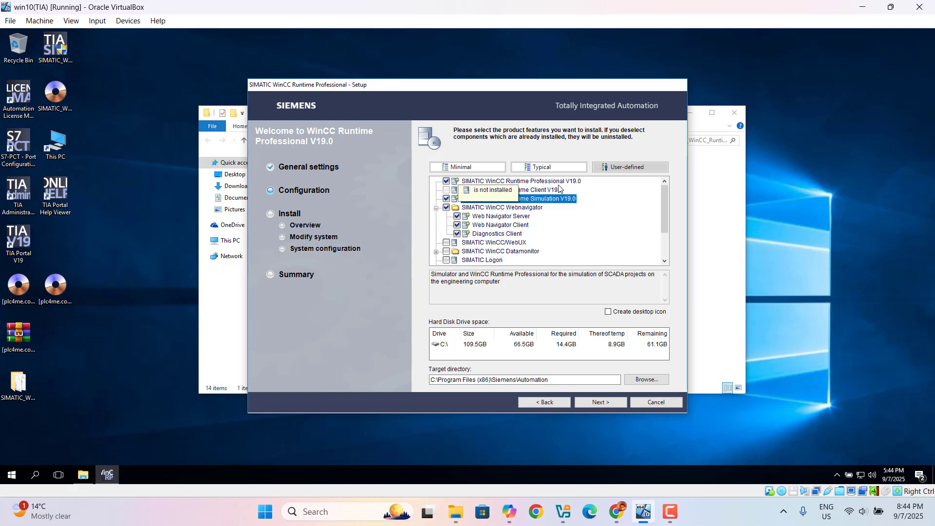
- Add SIMATIC WinCC/WebUX, SIMATIC WinCC Datamonitor and SIMATIC Logon to the features to install
click(449, 244)
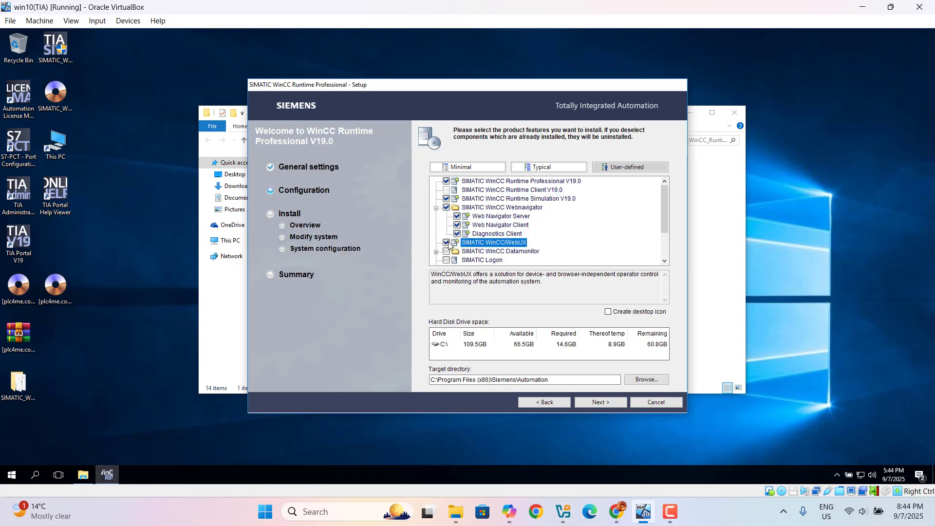
click(447, 242)
click(447, 253)
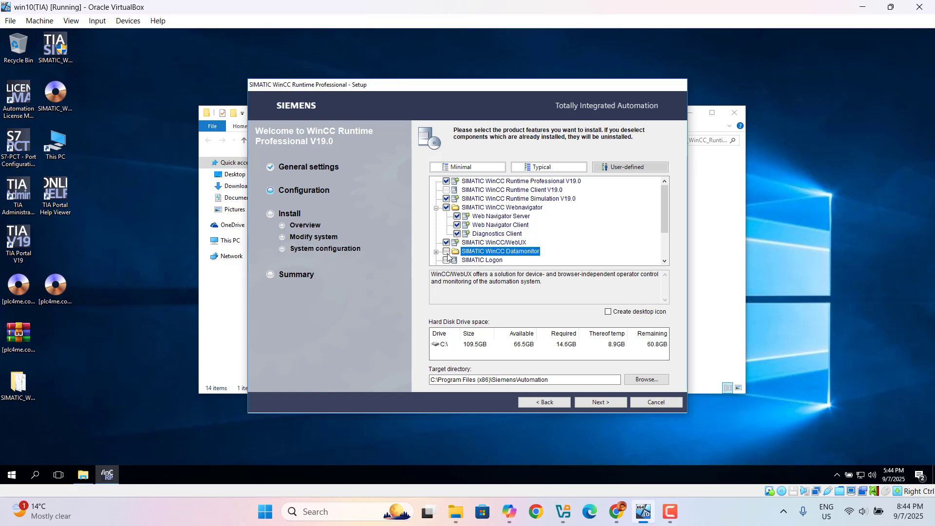
click(447, 253)
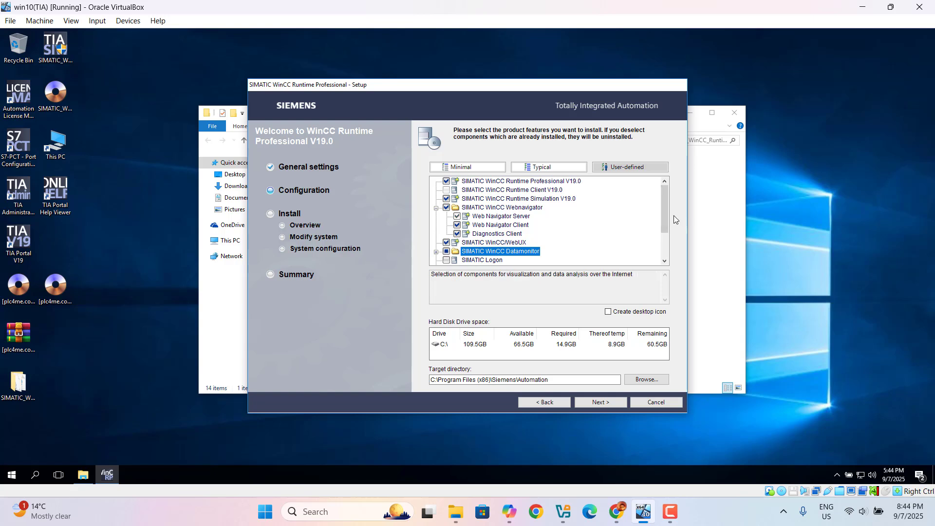
drag(664, 211, 661, 230)
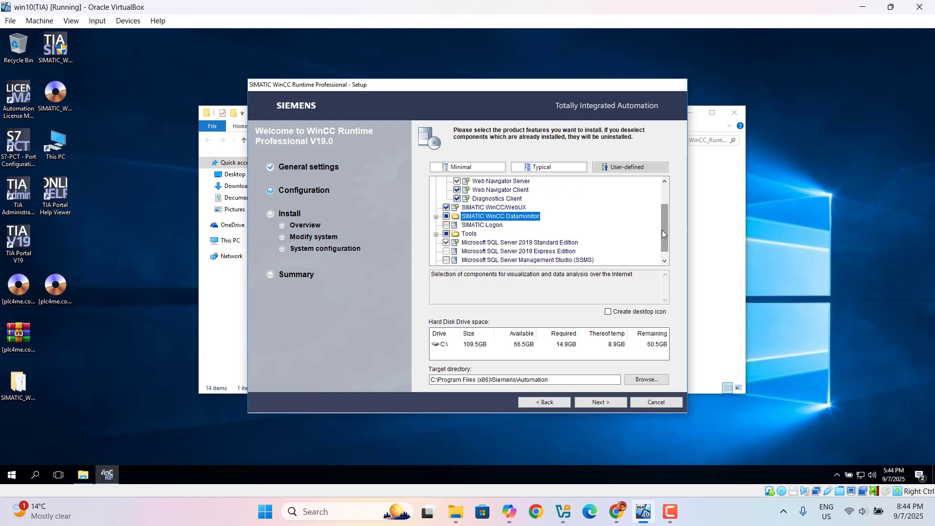
click(437, 217)
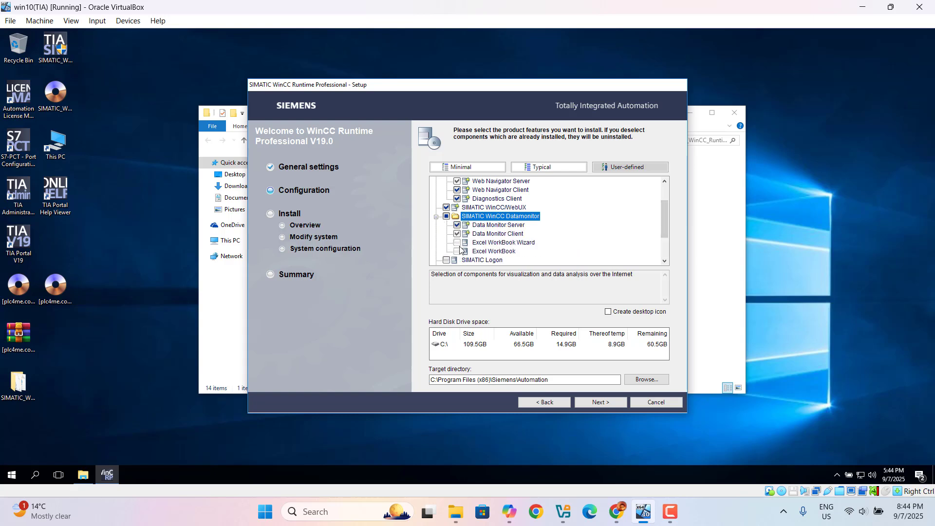
click(436, 217)
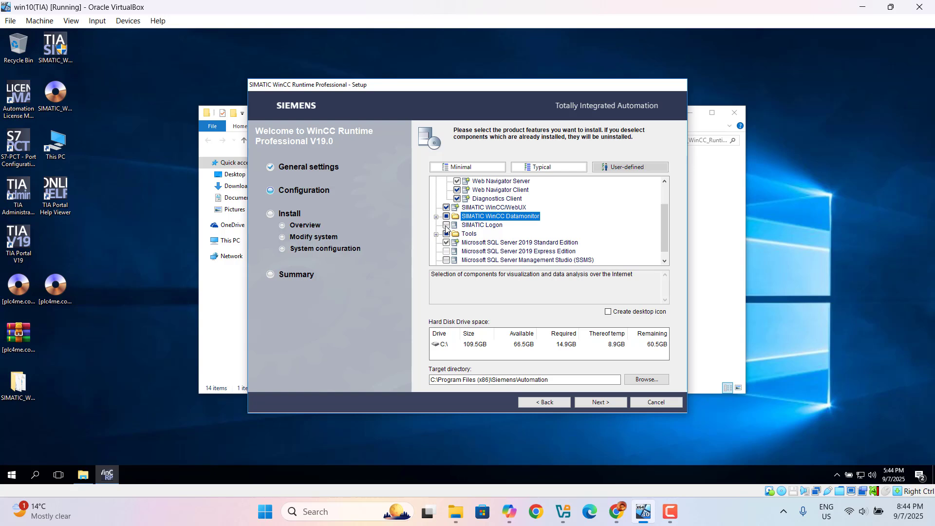
click(446, 227)
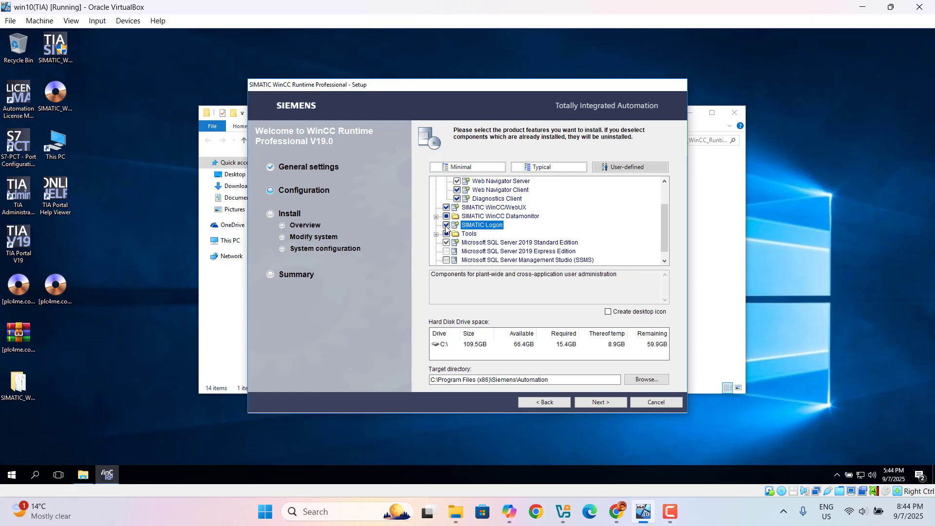
click(446, 227)
- Under Tools, select the WinCC OPC DA, OPC HDA, OPC A&E and OPC UA servers for installation
scroll(665, 236, down, 1)
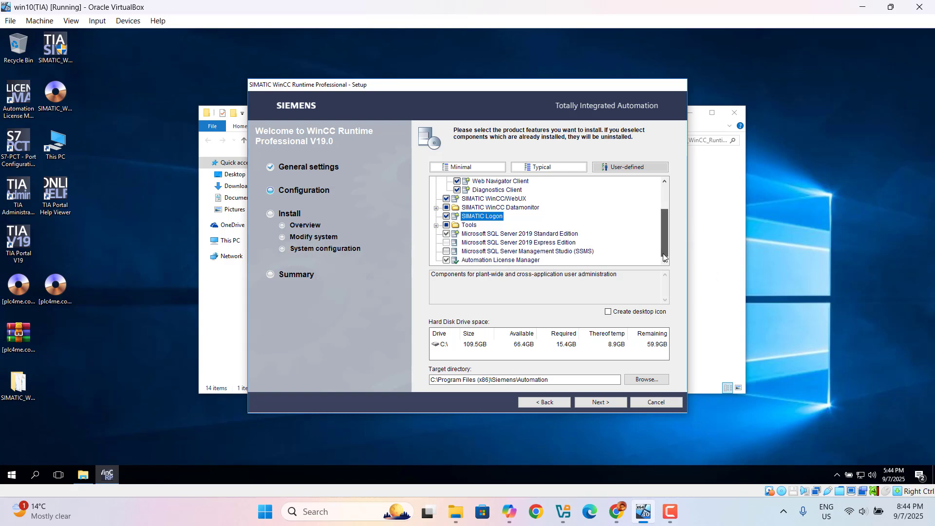
click(437, 225)
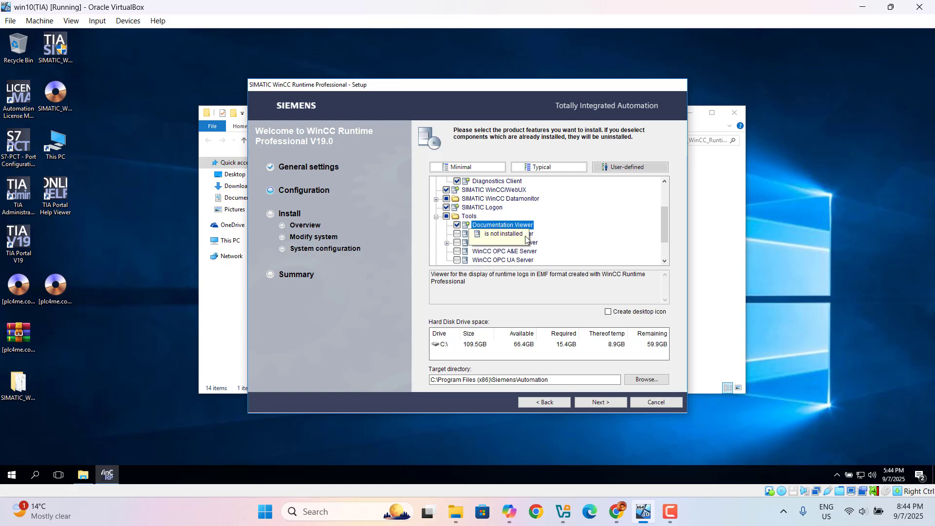
click(455, 237)
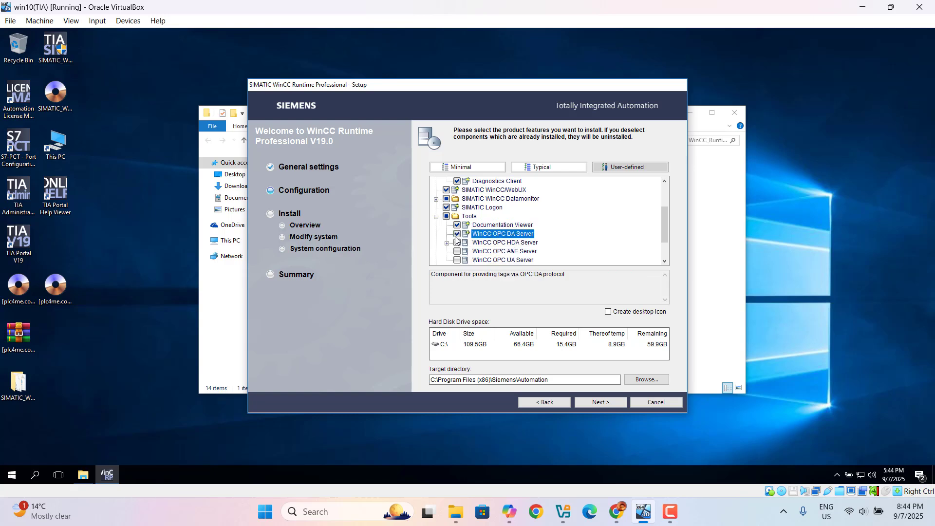
click(456, 236)
click(458, 244)
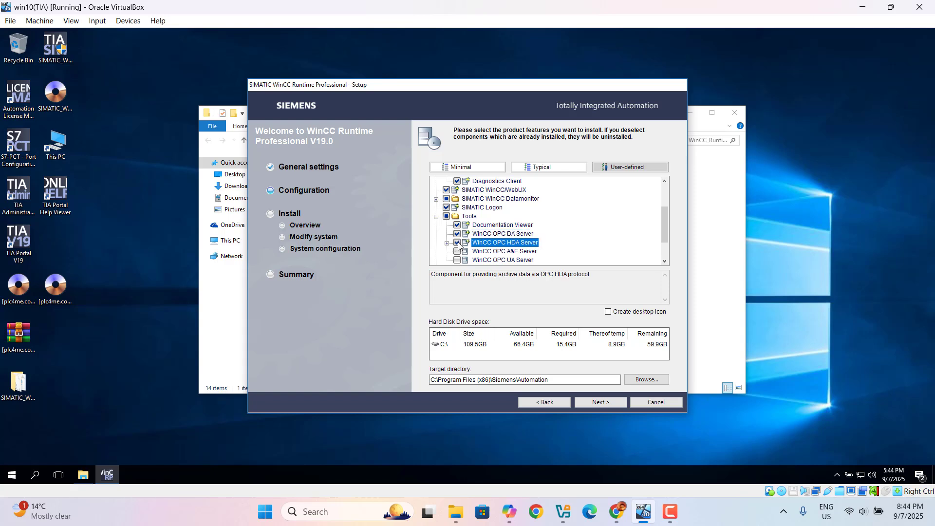
click(458, 243)
click(458, 252)
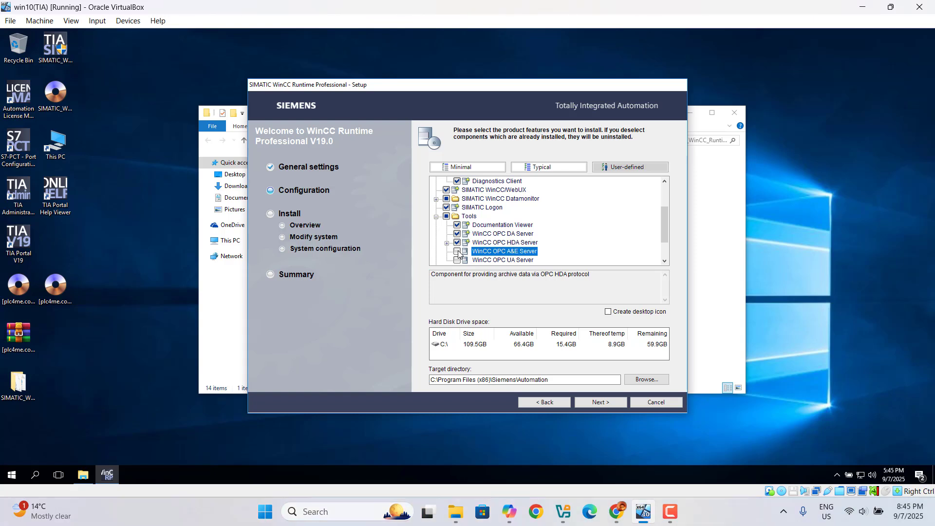
click(458, 252)
click(457, 263)
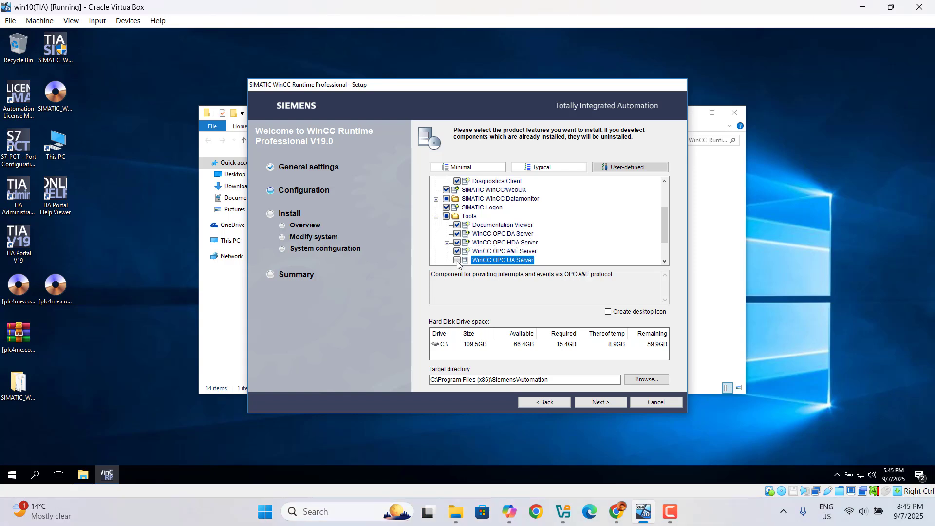
click(458, 260)
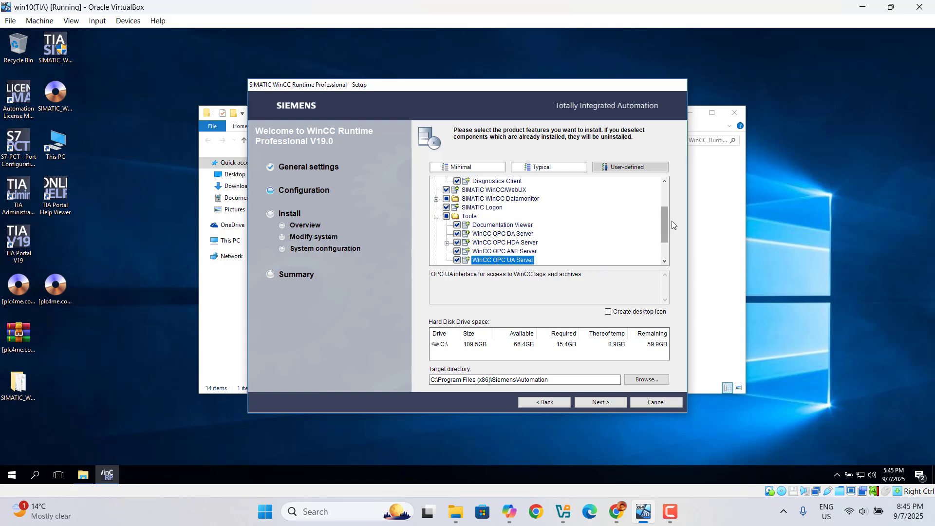
- Add Microsoft SQL Server Management Studio (SSMS) to the features to install
drag(664, 221, 662, 243)
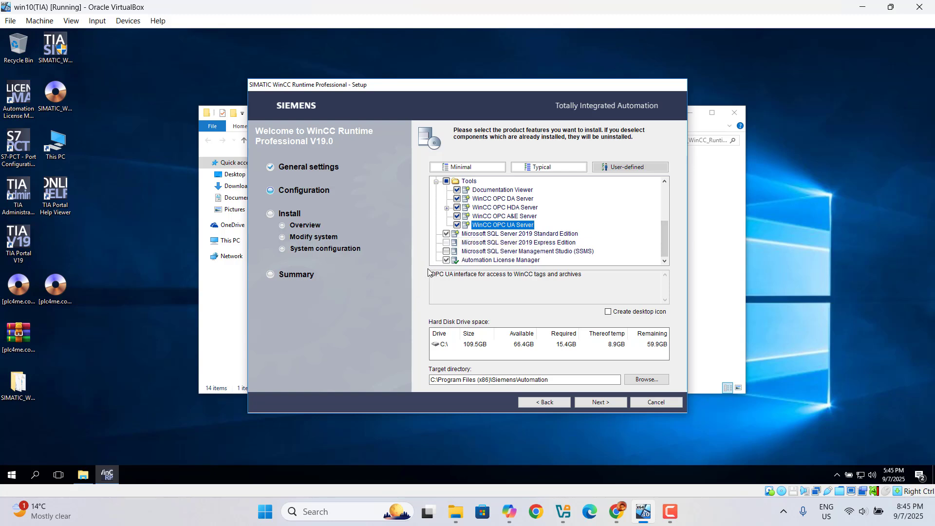
click(445, 243)
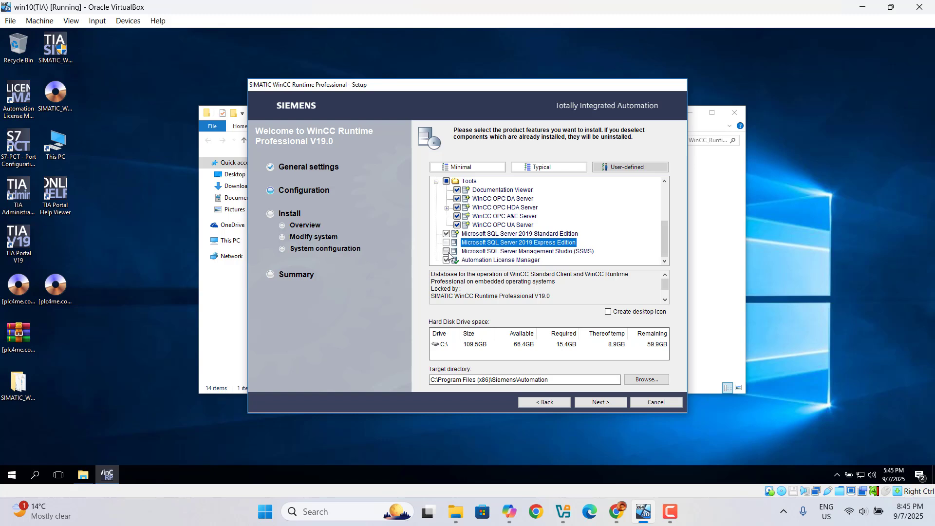
click(448, 252)
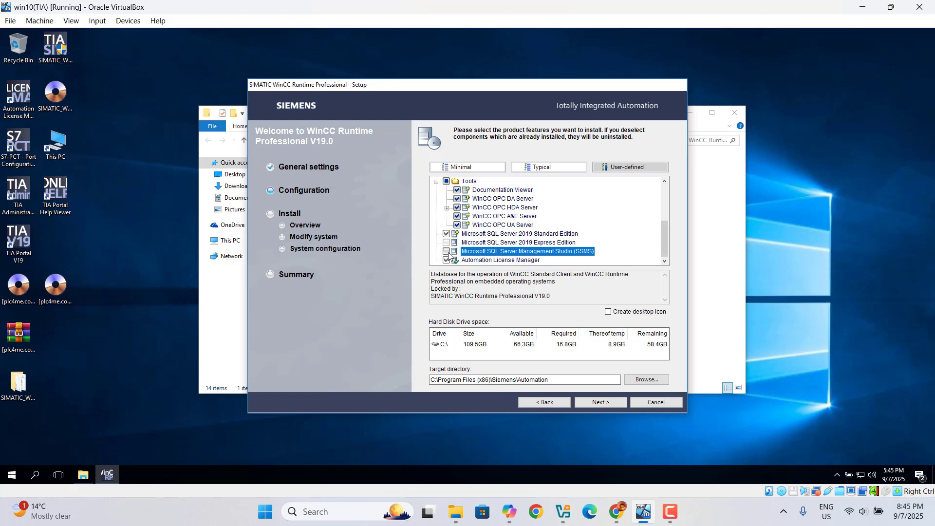
click(447, 253)
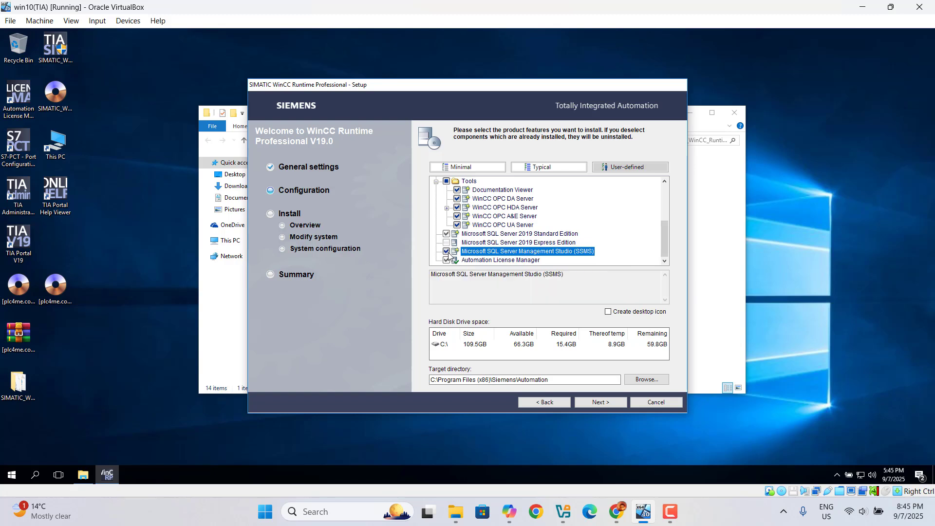
click(447, 252)
click(447, 252)
- Review the feature selection from the start of the list, checking Runtime Client, Runtime Simulation and Webnavigator
drag(669, 249, 672, 193)
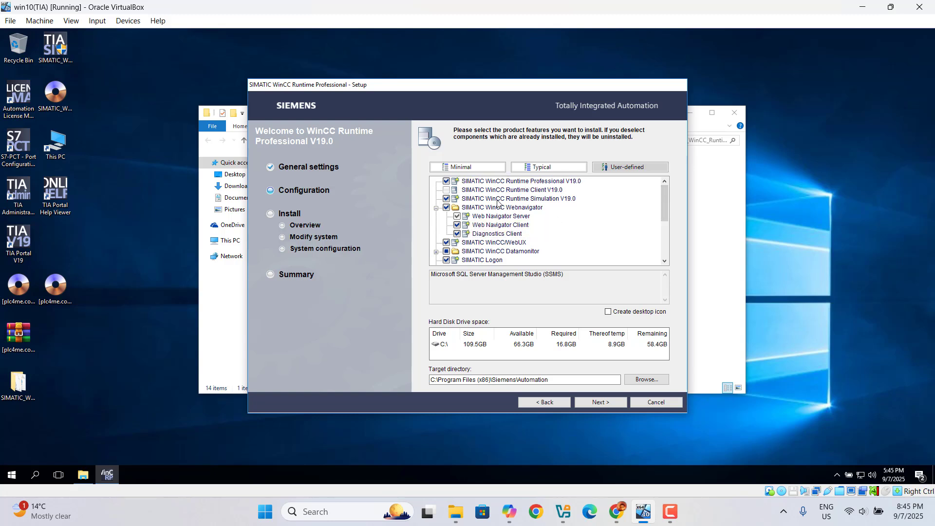
click(446, 191)
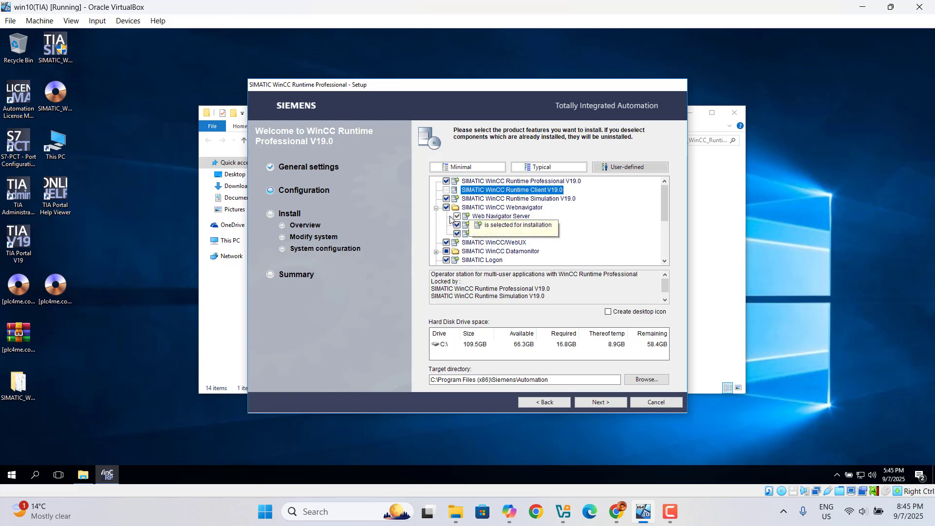
click(493, 198)
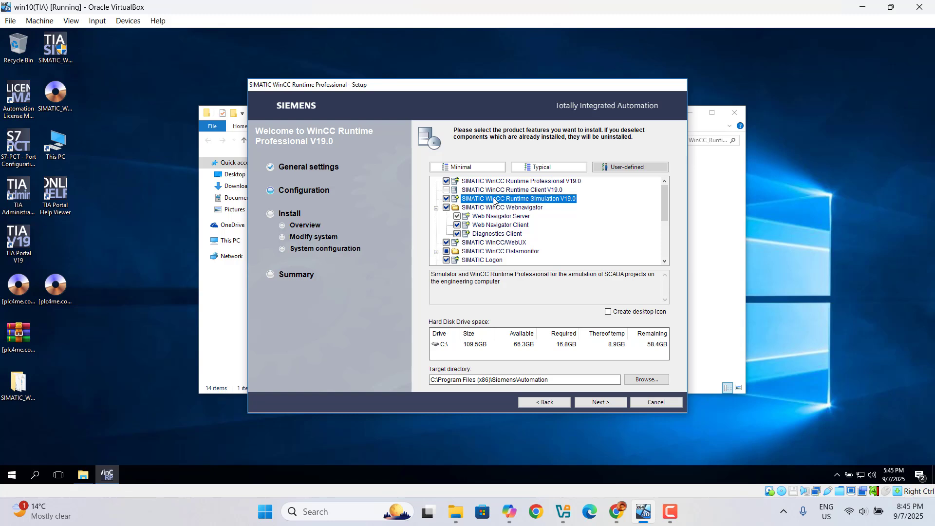
click(517, 209)
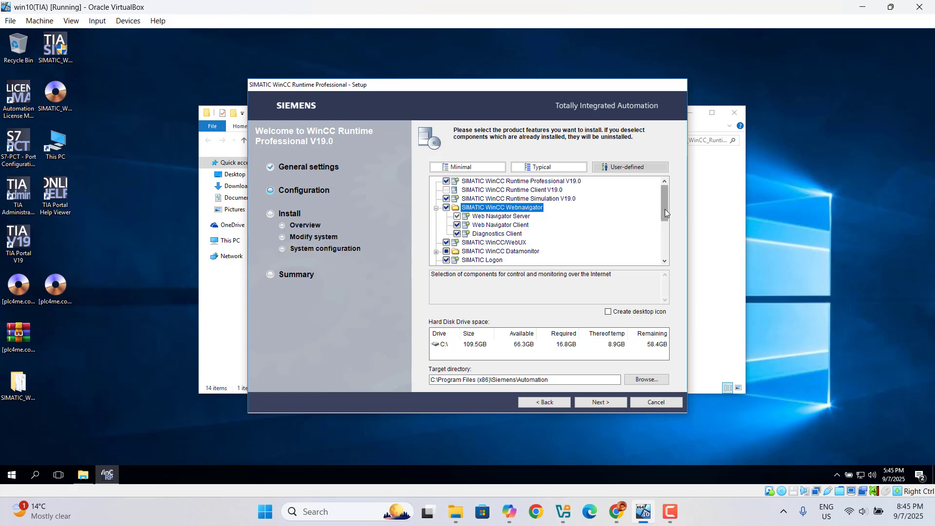
mouse_move(664, 211)
mouse_down()
mouse_move(665, 229)
mouse_move(664, 219)
mouse_up()
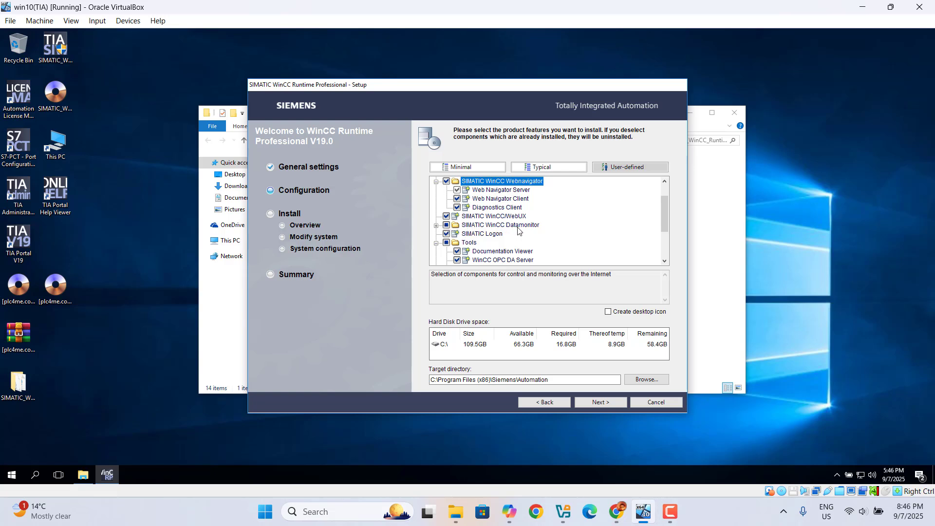
- Check the components under SIMATIC WinCC Datamonitor and the rest of the feature list, and confirm the feature selection
click(436, 226)
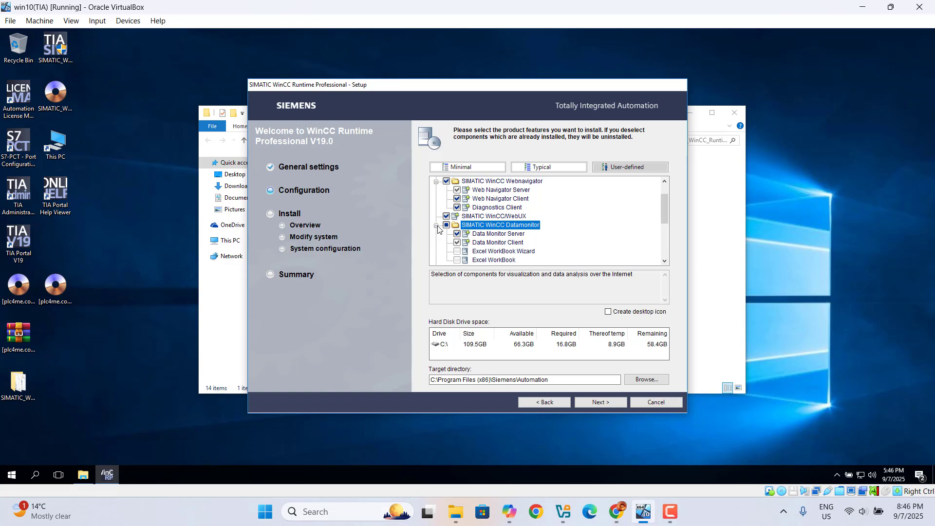
click(436, 226)
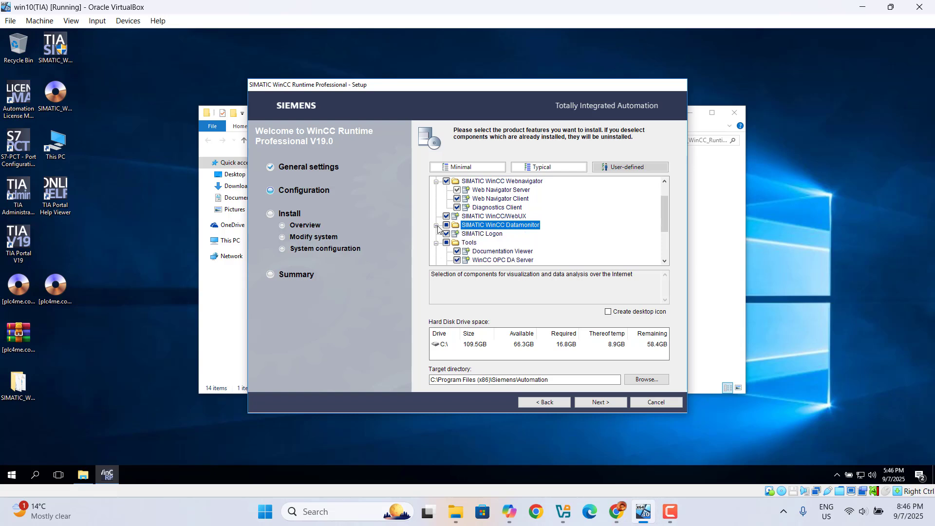
click(436, 225)
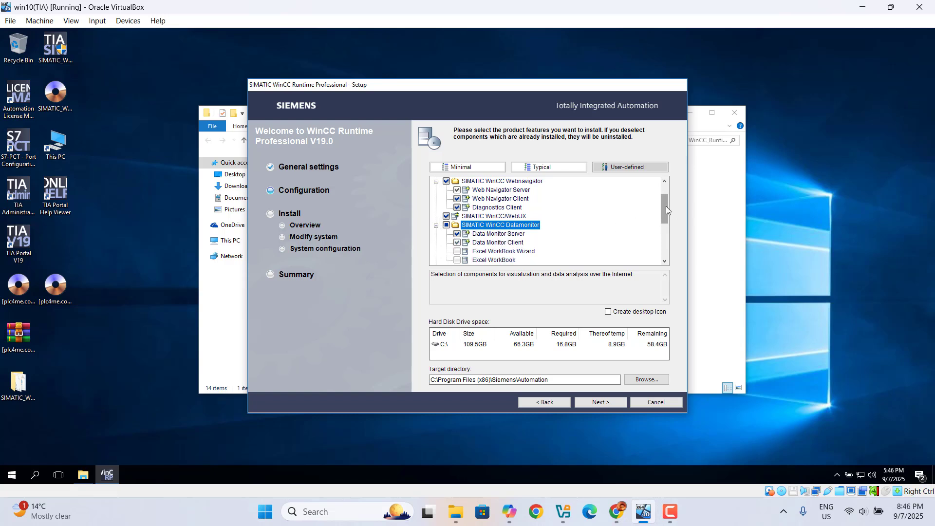
drag(665, 206, 665, 212)
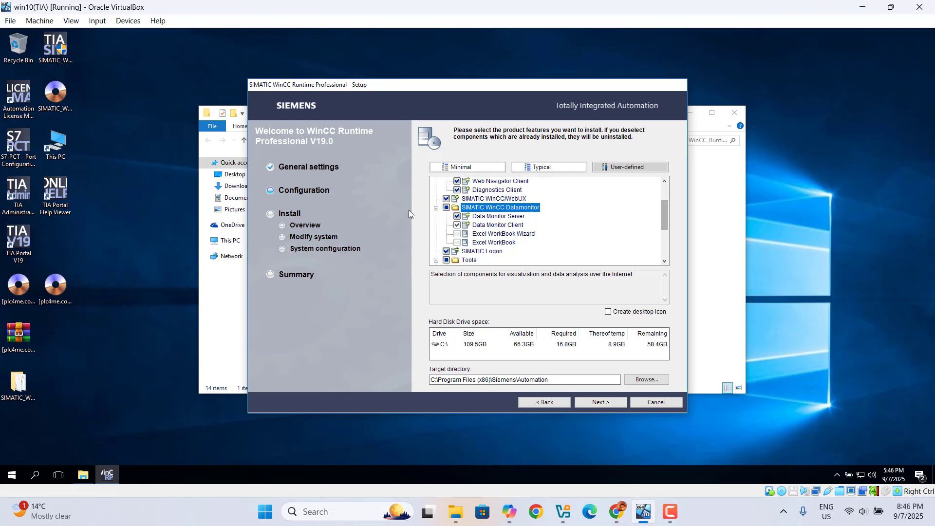
click(436, 208)
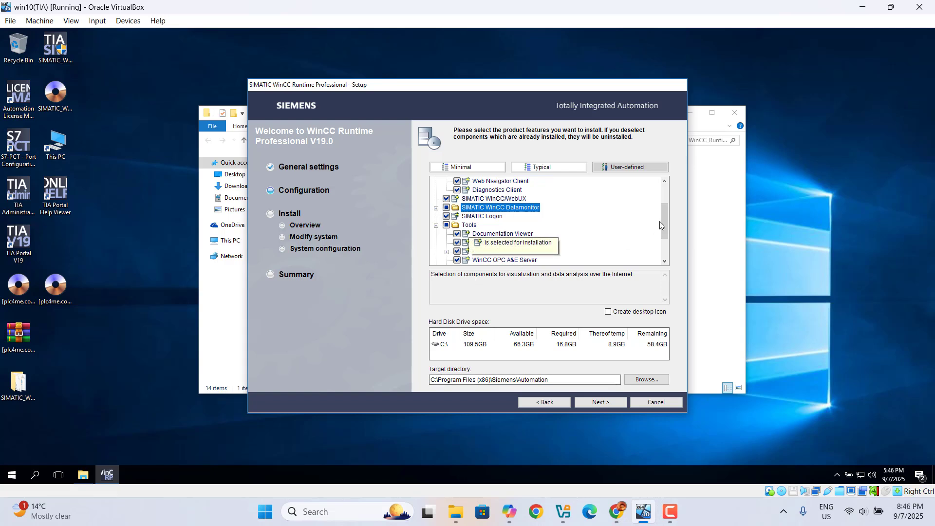
drag(664, 224, 665, 257)
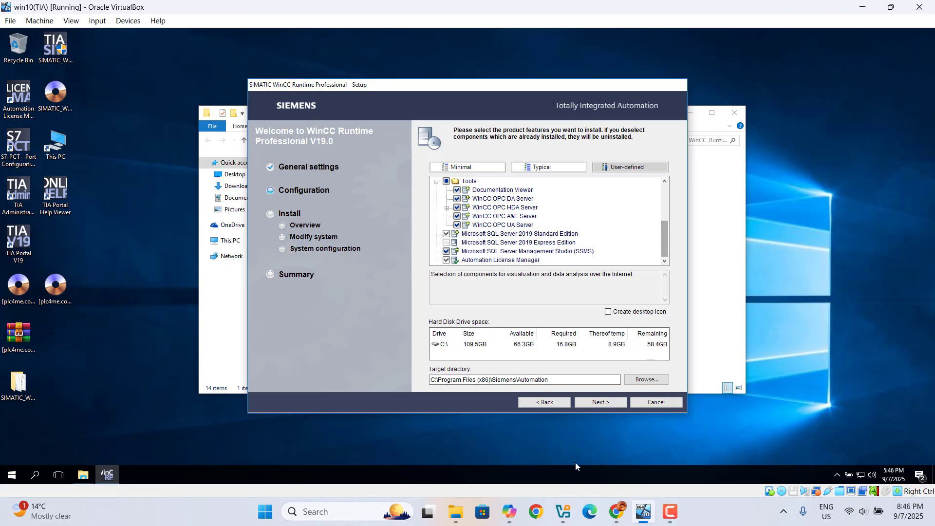
click(596, 404)
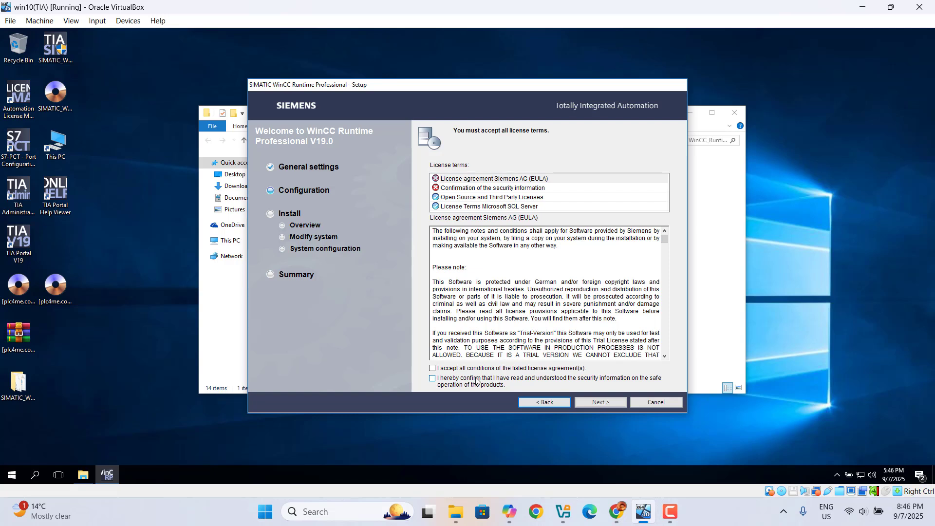
- Accept all conditions of the listed license agreements and confirm having read and understood the security information
click(455, 369)
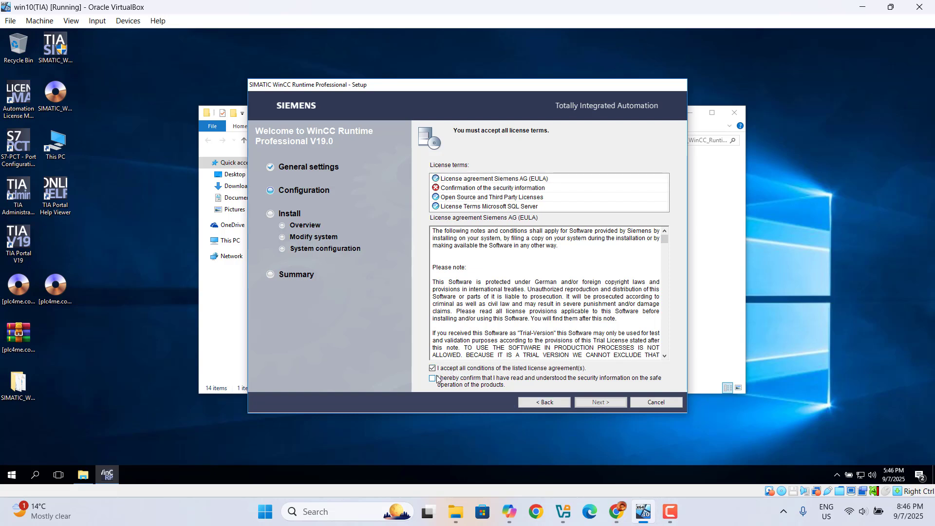
click(433, 378)
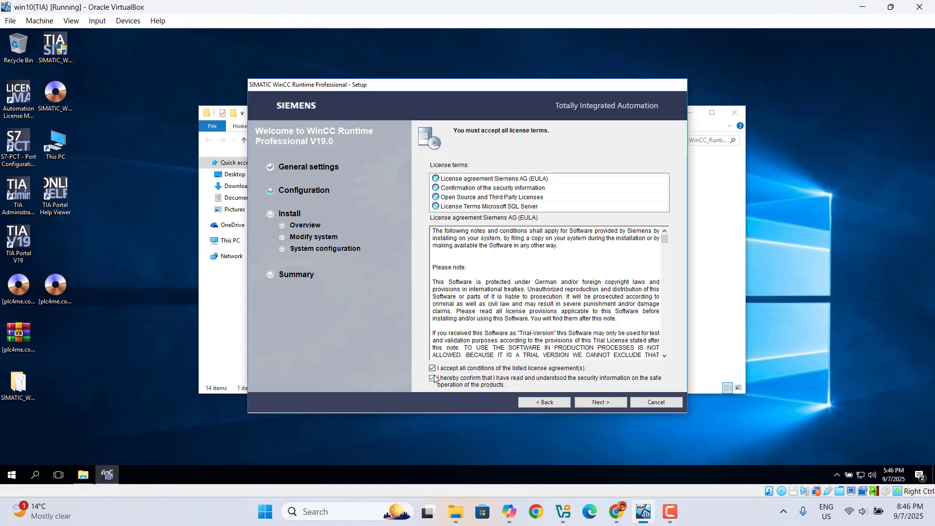
click(607, 402)
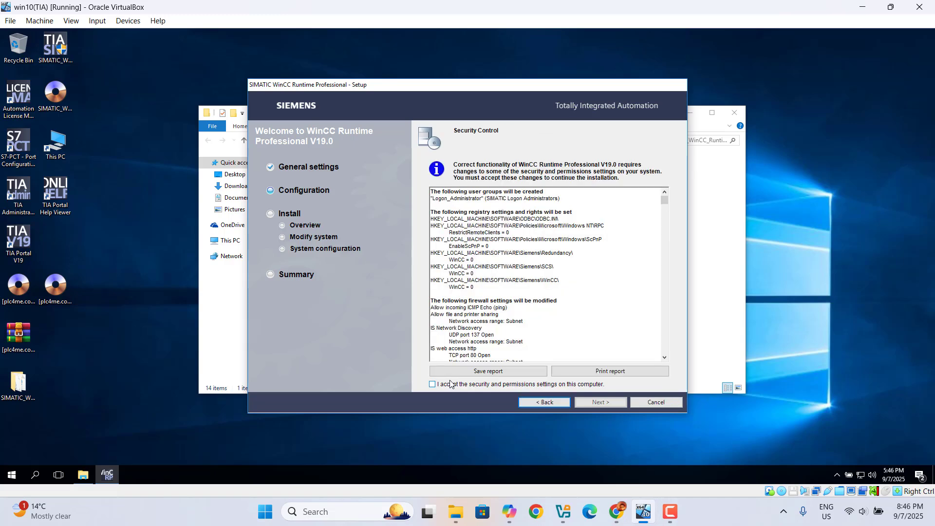
- Accept the security and permissions settings for this computer and start the installation
click(434, 385)
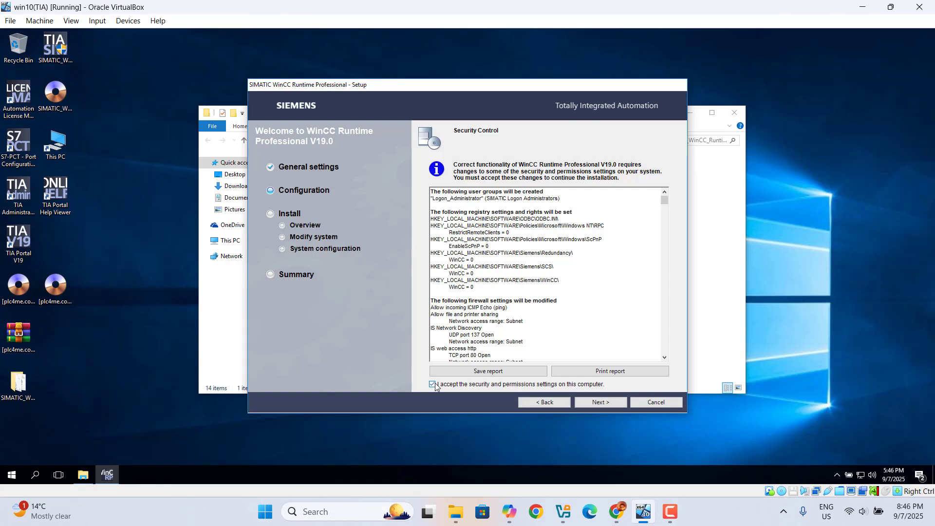
click(597, 403)
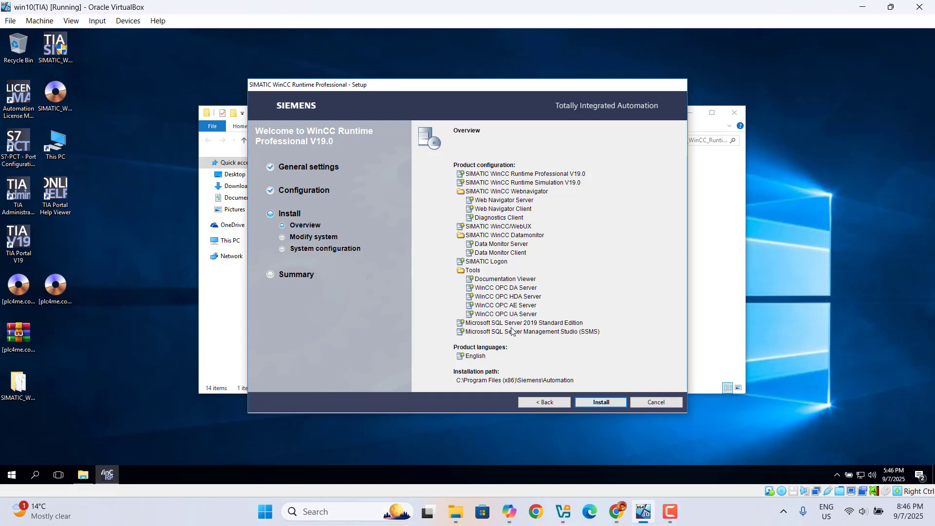
click(602, 403)
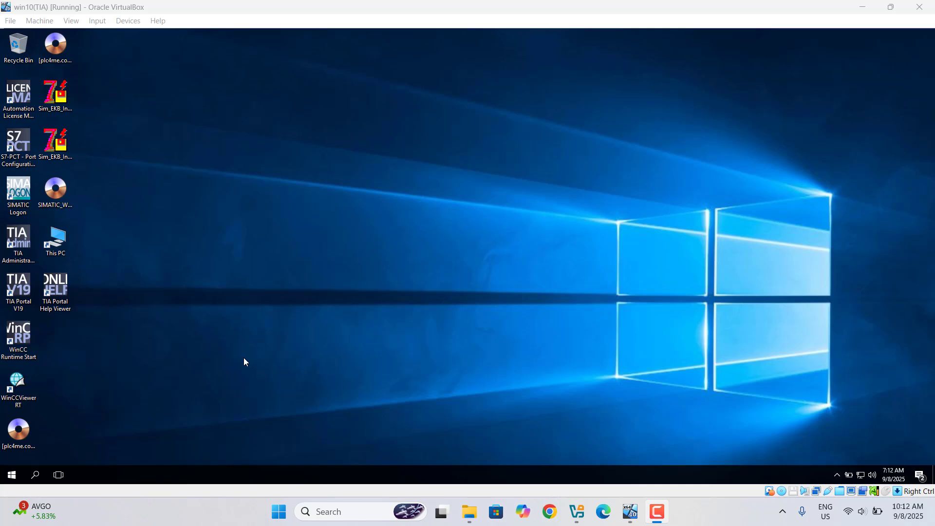
- Switch to TIA Portal V19 and create a new project named test_runtime
click(19, 294)
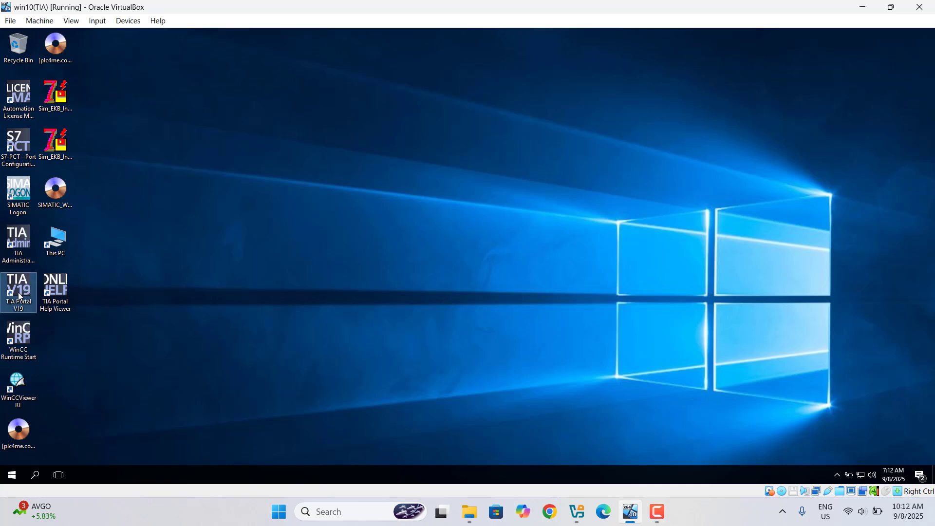
double_click(18, 293)
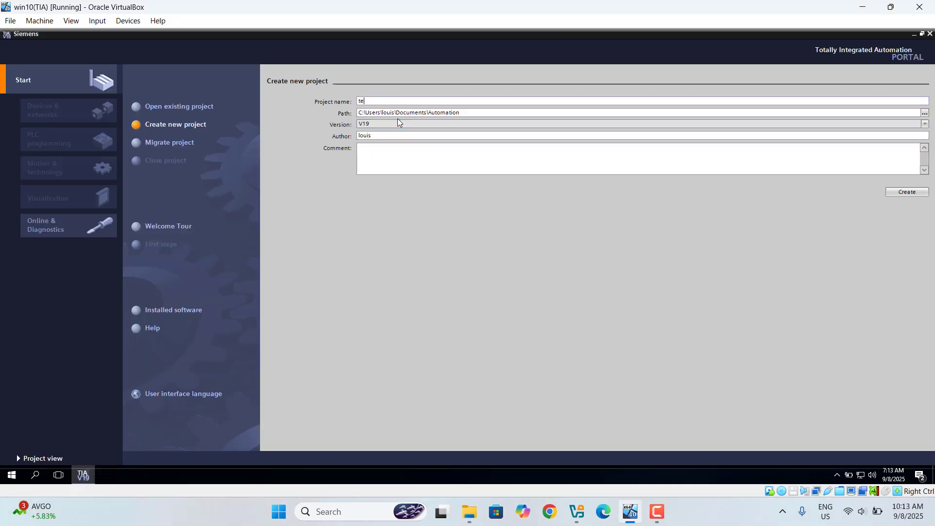
text(st)
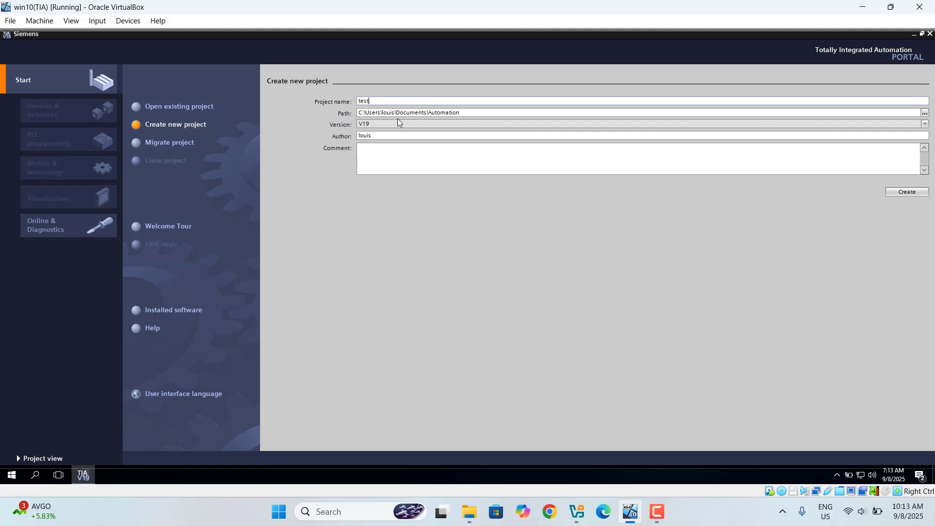
text(_)
text(rum)
text(time)
click(905, 193)
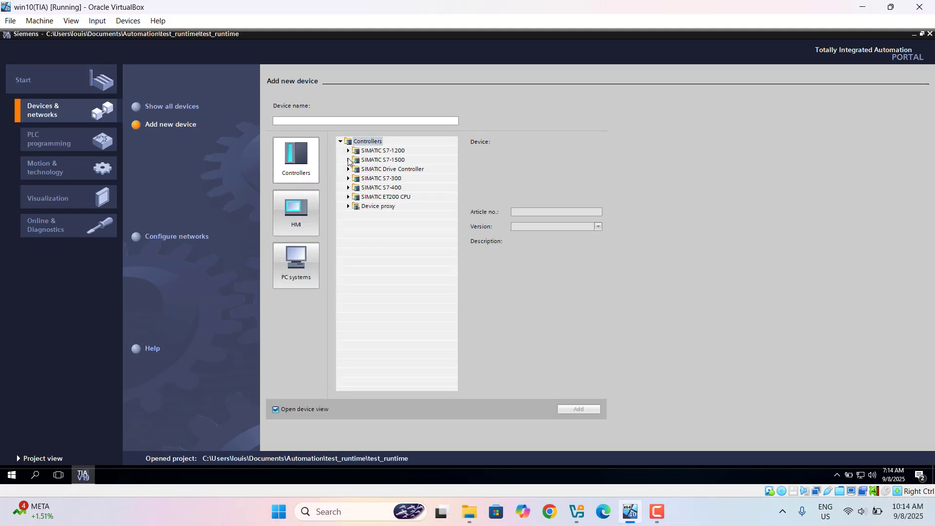
- Add a SIMATIC S7-1500 controller of type CPU 1515-2 PN as a new device
click(348, 160)
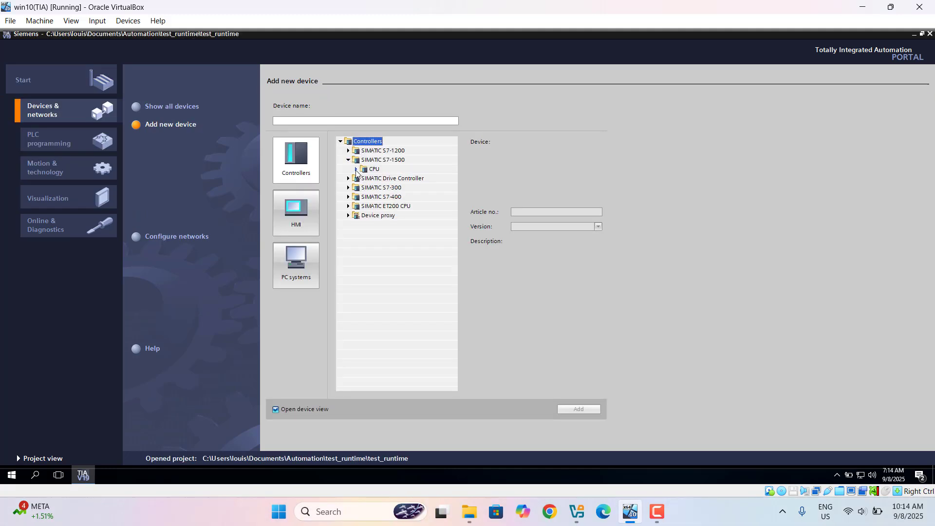
click(356, 169)
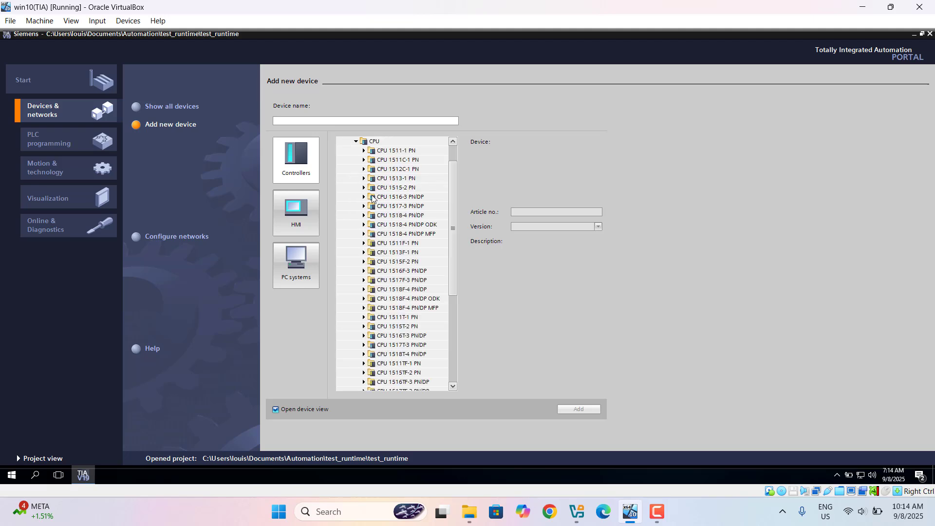
click(363, 187)
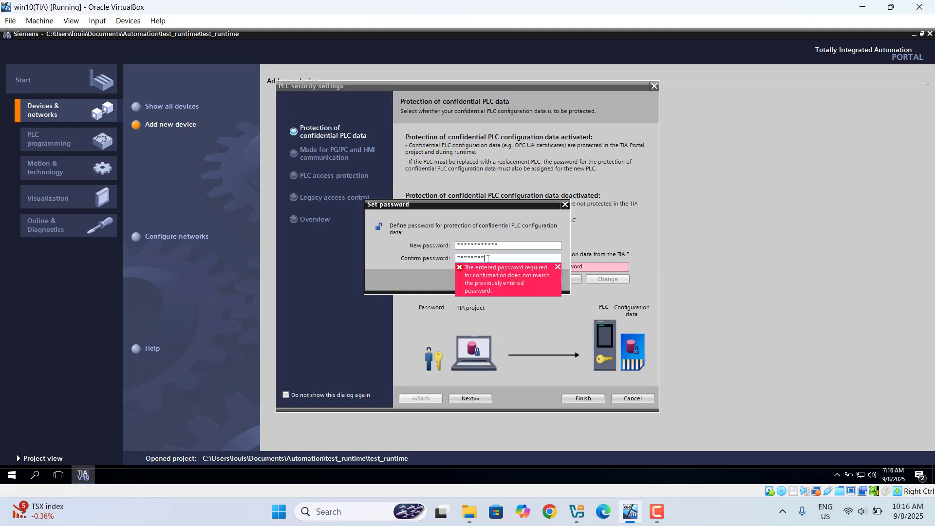
- Set the password protecting the confidential PLC configuration data and finish the PLC security settings, keeping access control enabled
text(***)
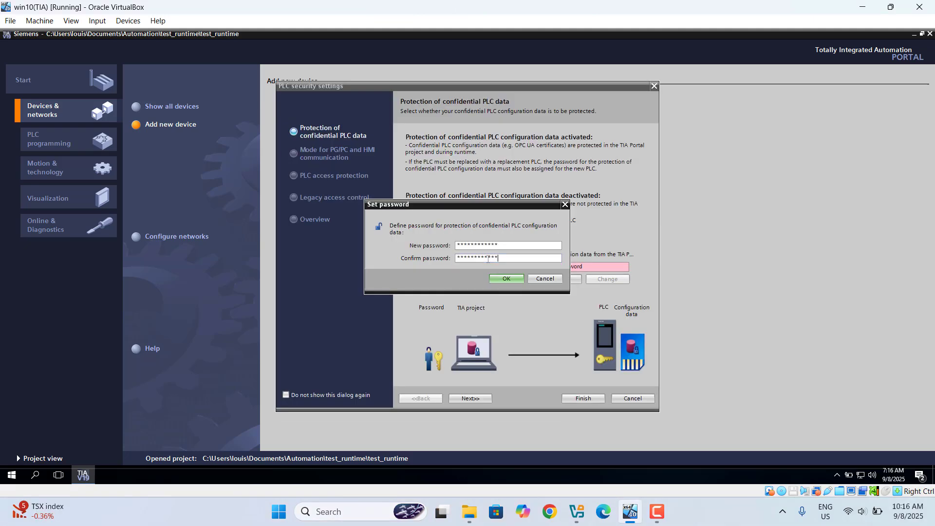
click(507, 279)
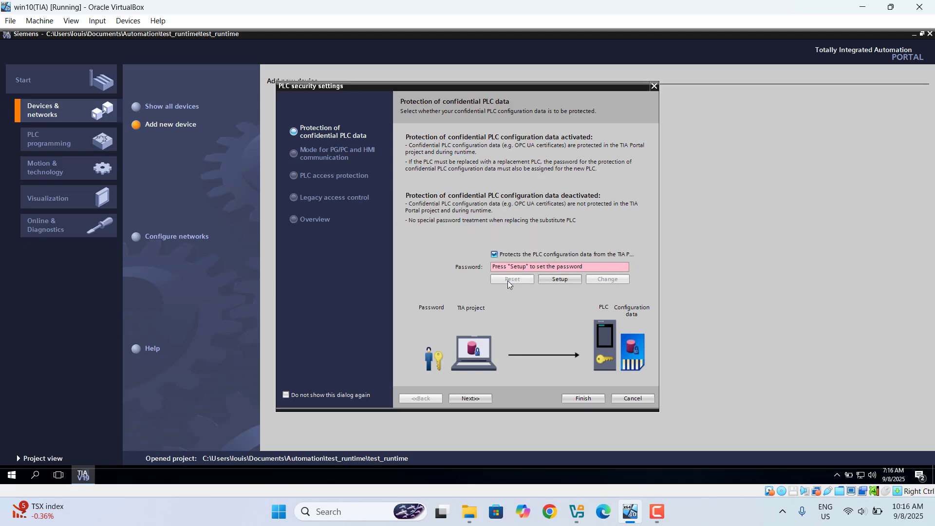
click(464, 399)
click(464, 400)
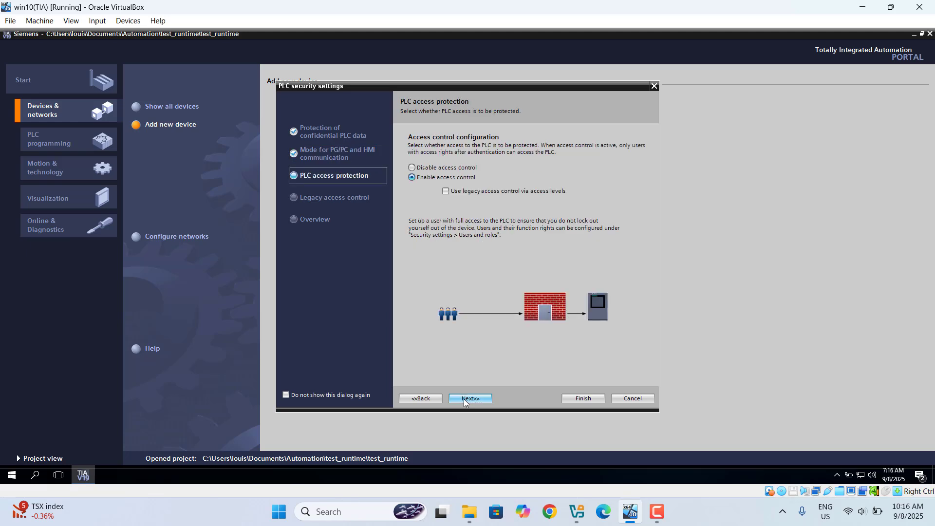
click(465, 399)
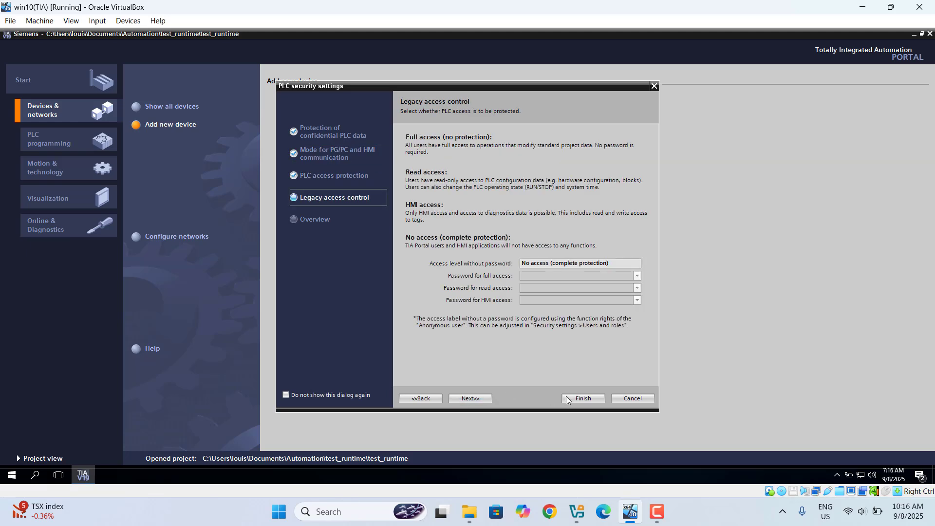
click(476, 400)
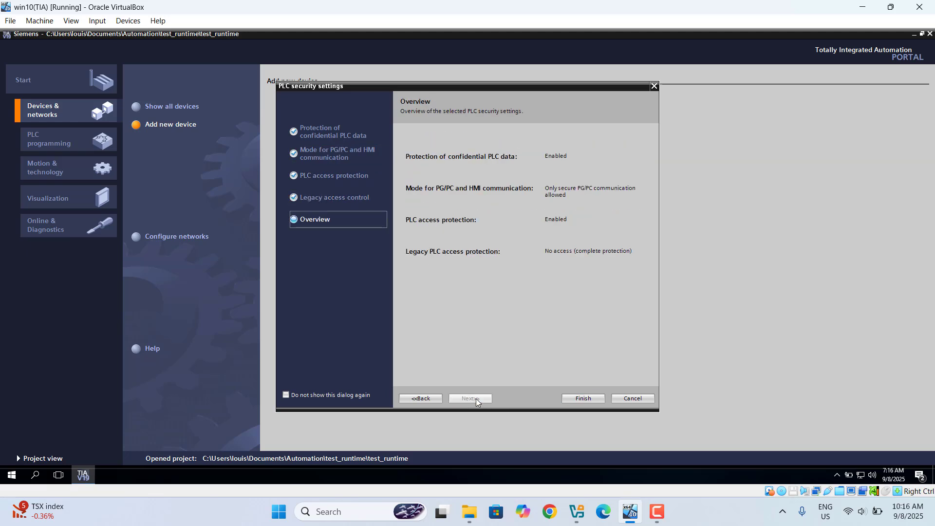
click(583, 399)
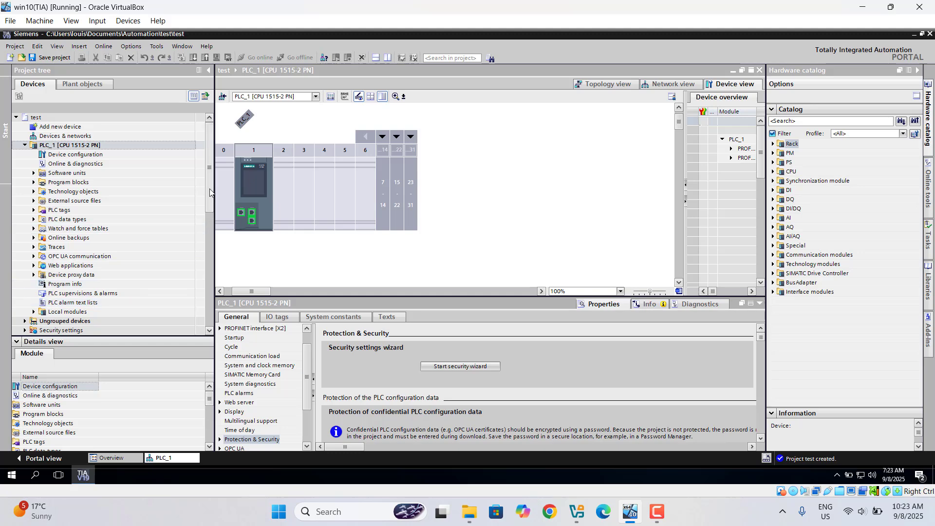
- Add a PC system with the SIMATIC HMI application WinCC RT Advanced to the project
double_click(55, 128)
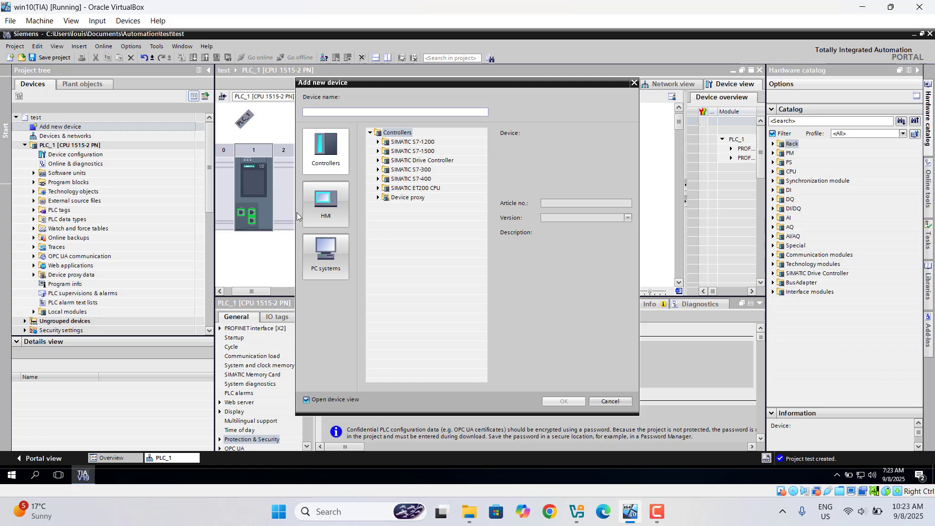
click(323, 269)
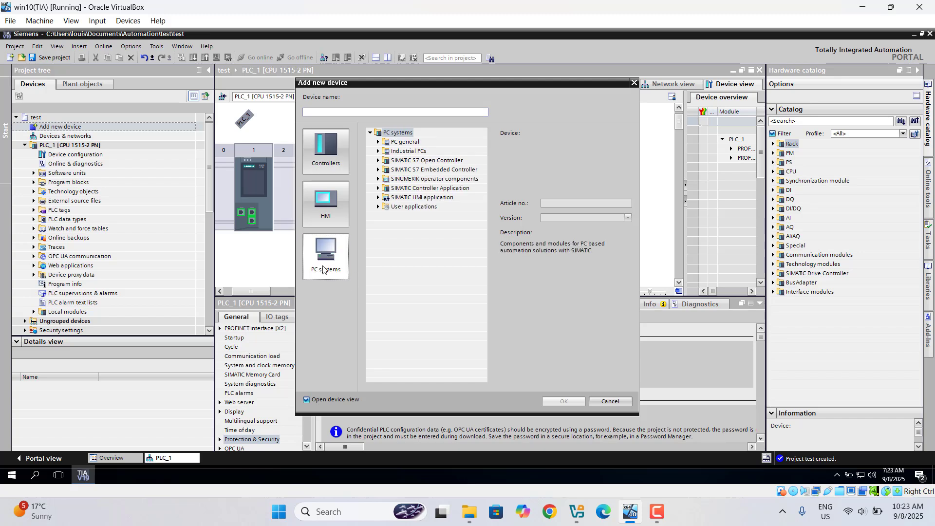
click(378, 199)
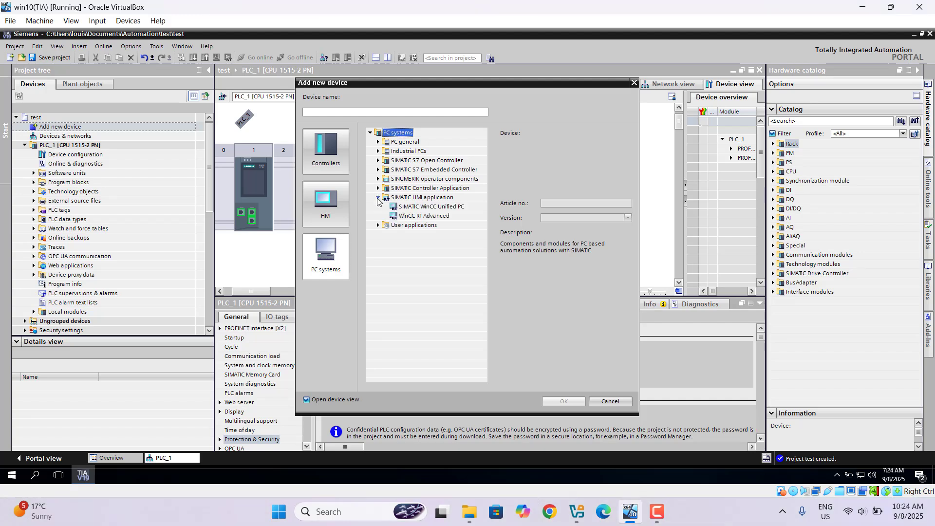
click(424, 216)
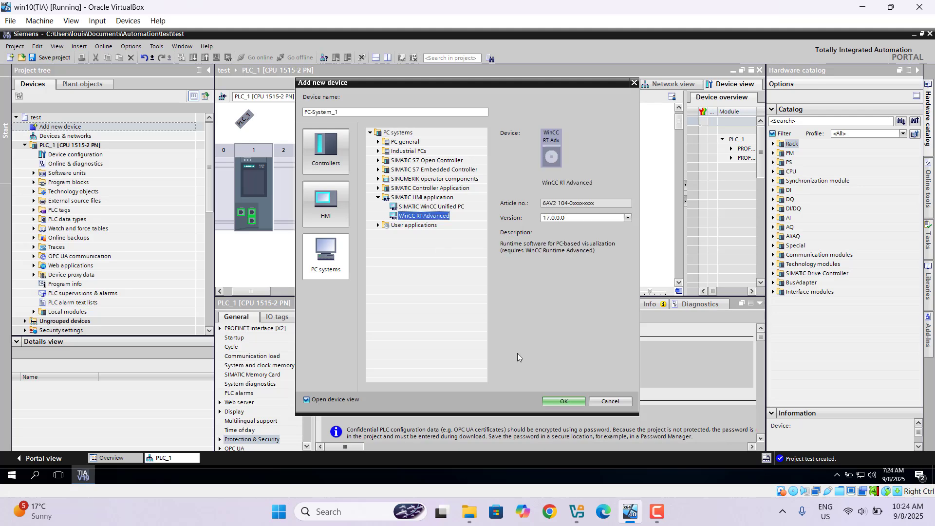
click(563, 402)
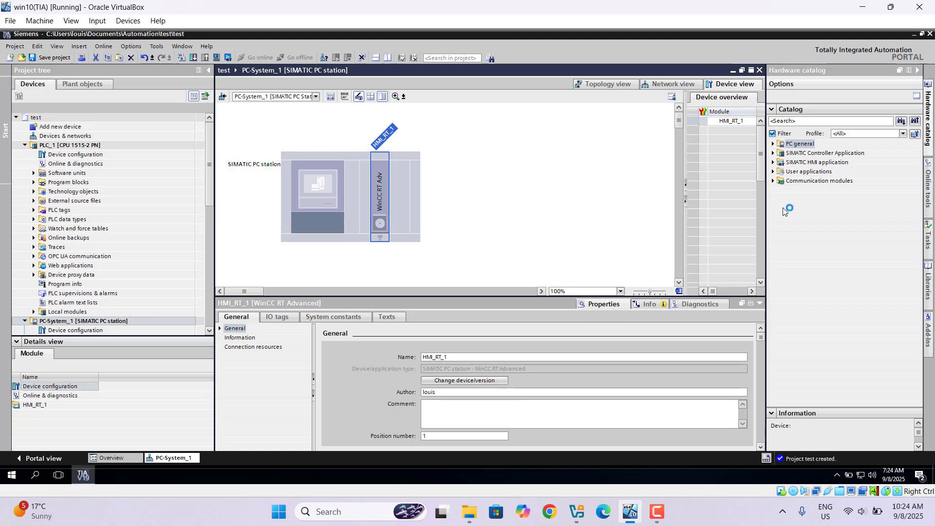
- Insert an IE general PROFINET/Ethernet communication module into the free slot beside the PC in the SIMATIC PC station
click(773, 181)
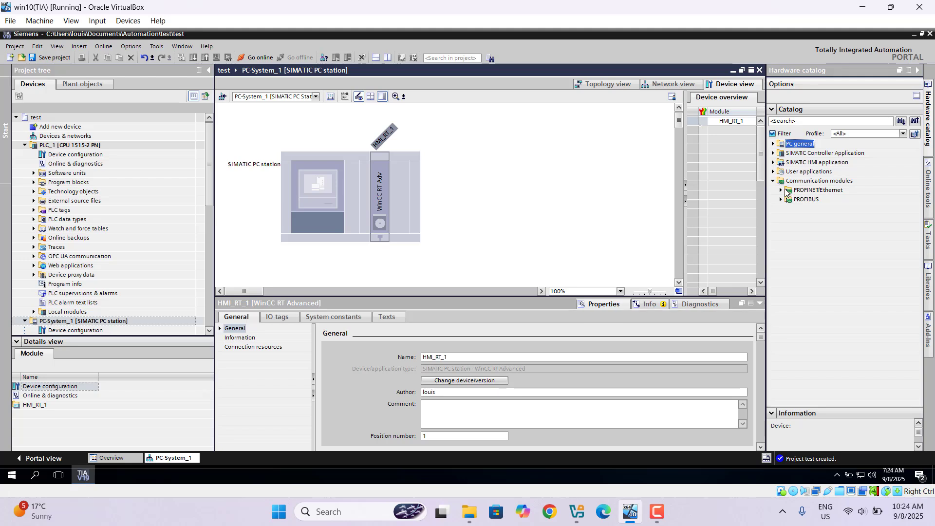
click(781, 190)
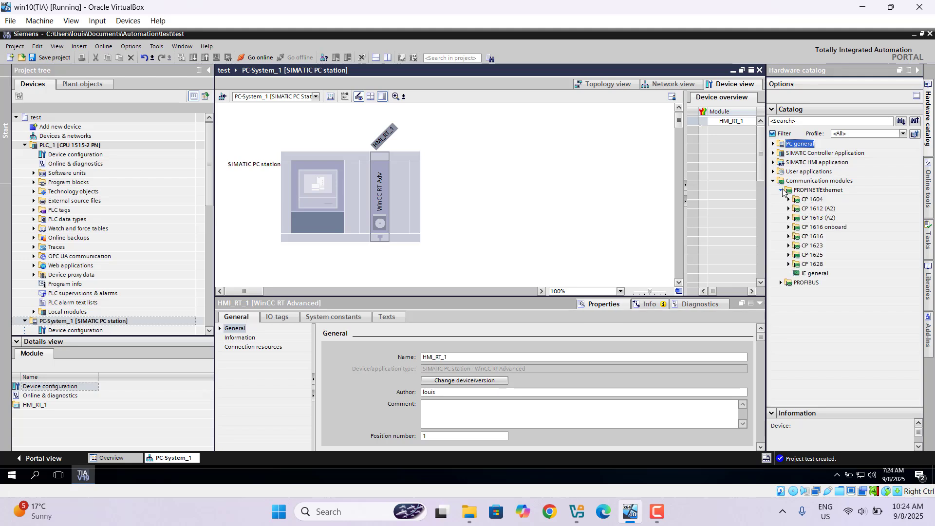
click(815, 273)
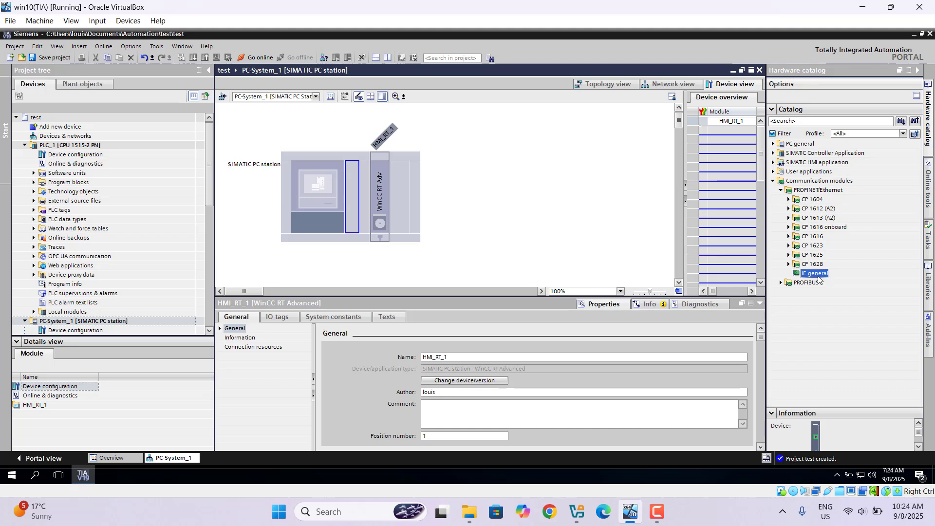
drag(815, 274, 356, 215)
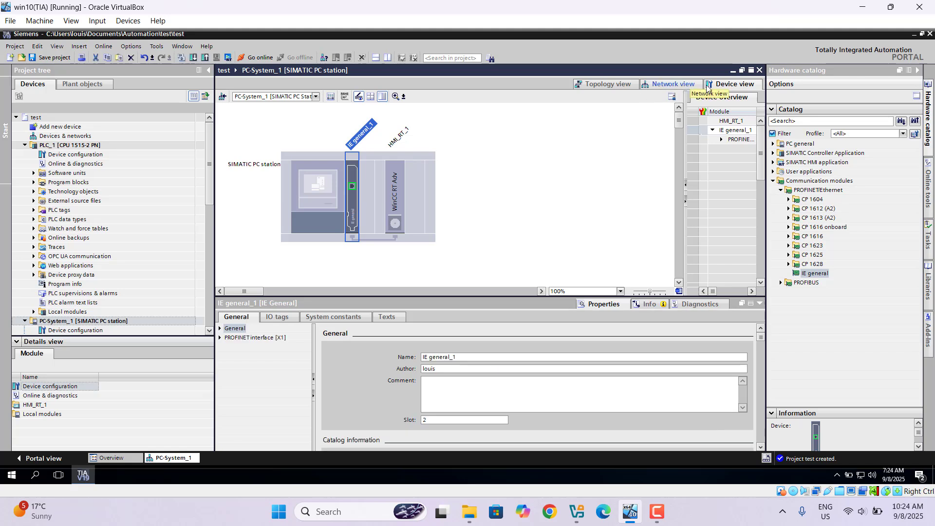
- Connect the PLC_1 PROFINET port to the IE general module of PC-System_1 with a PN/IE subnet in the network view
click(662, 86)
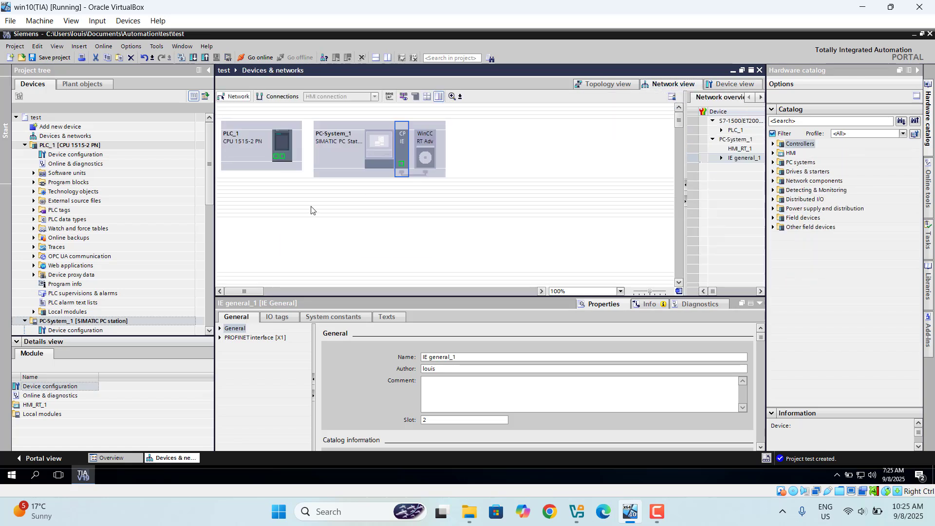
drag(282, 158, 401, 165)
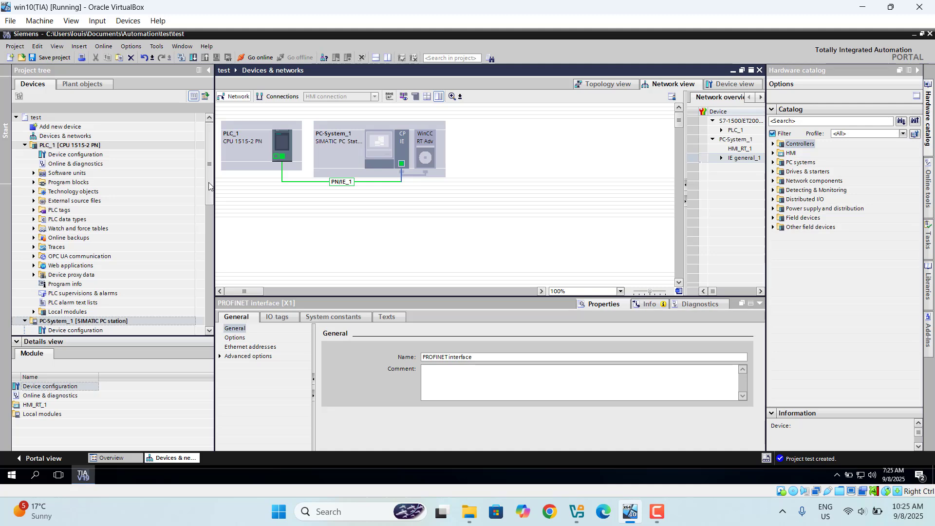
- Add a new screen to the HMI_RT_1 WinCC RT Advanced runtime of PC-System_1
drag(209, 185, 202, 230)
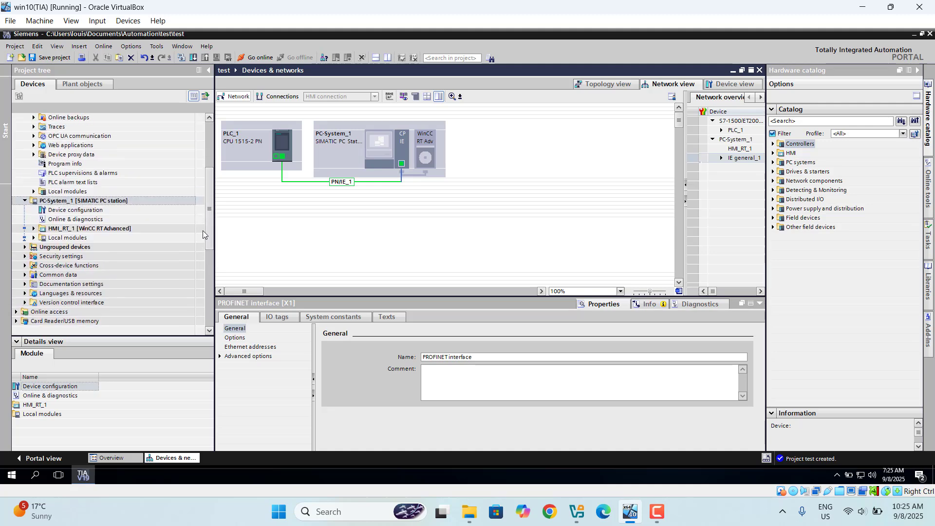
click(34, 230)
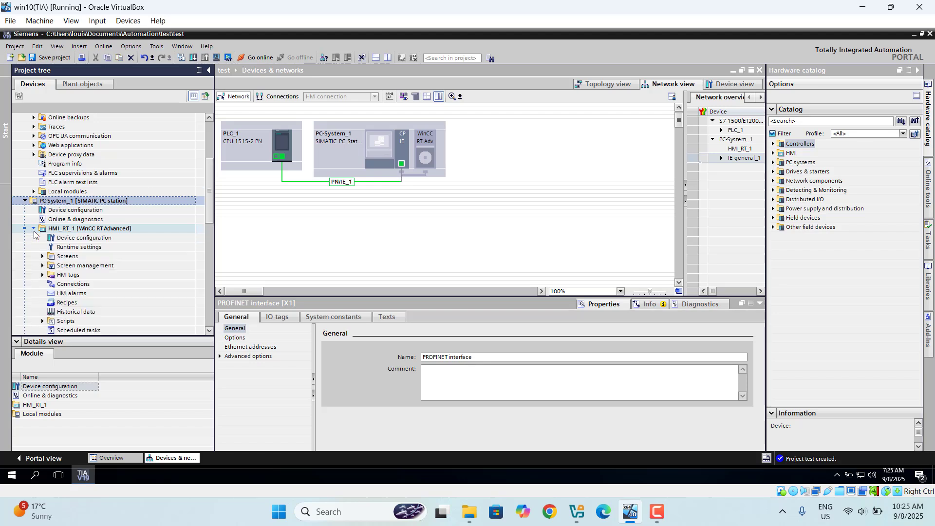
click(66, 258)
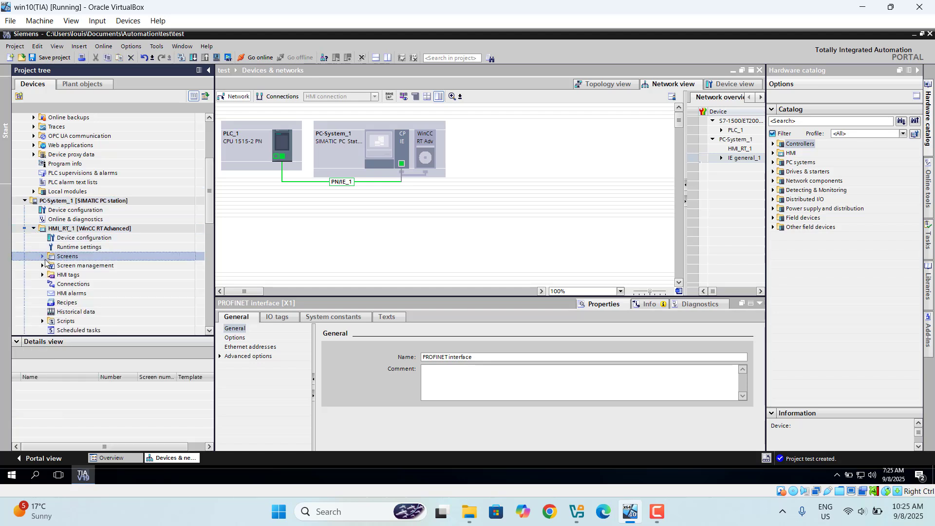
click(43, 257)
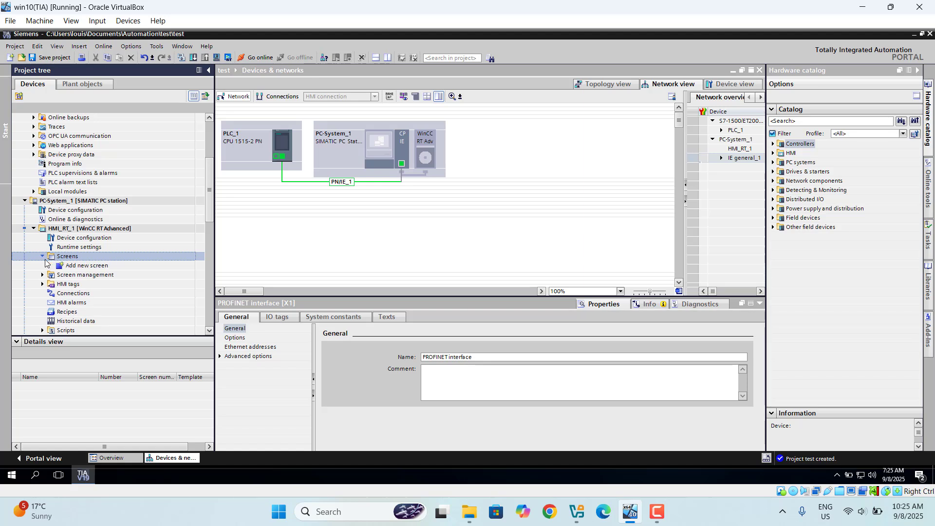
click(80, 267)
double_click(80, 267)
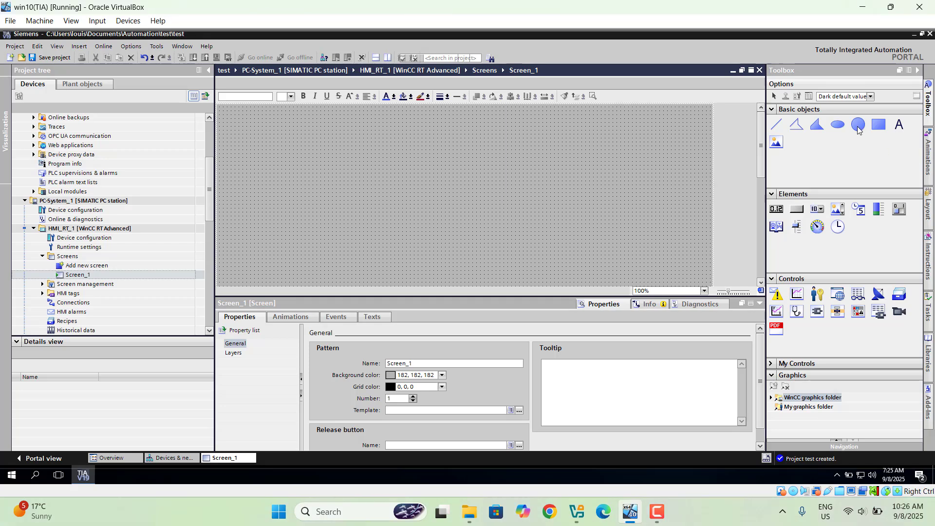
click(858, 127)
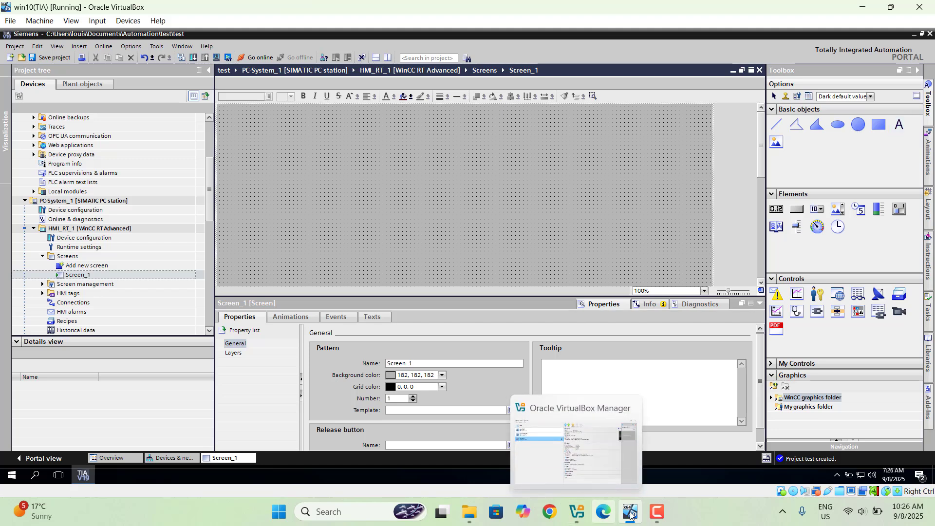
click(656, 512)
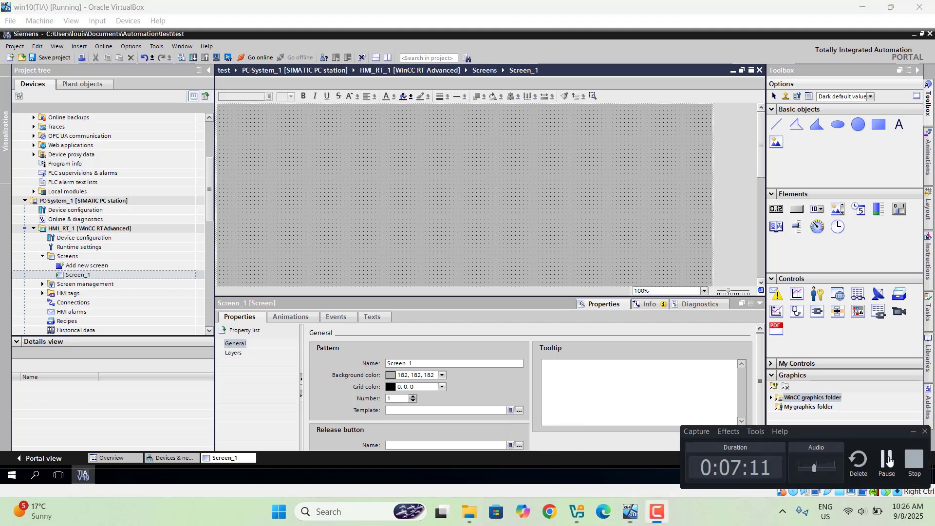